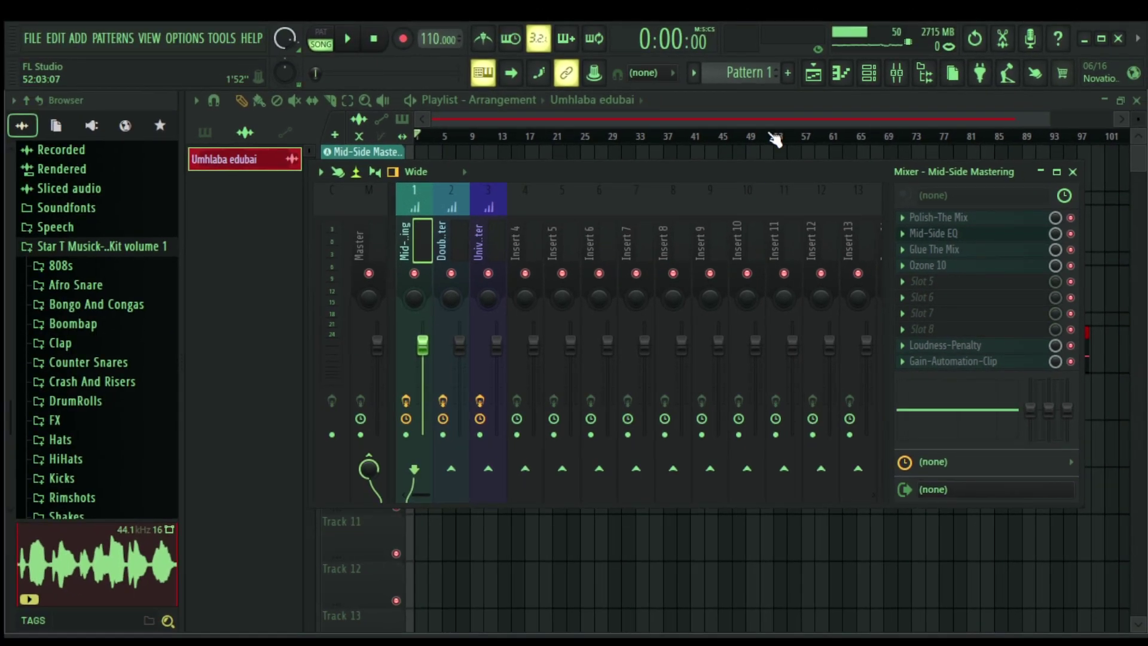
{"action": "key", "text": "F9"}
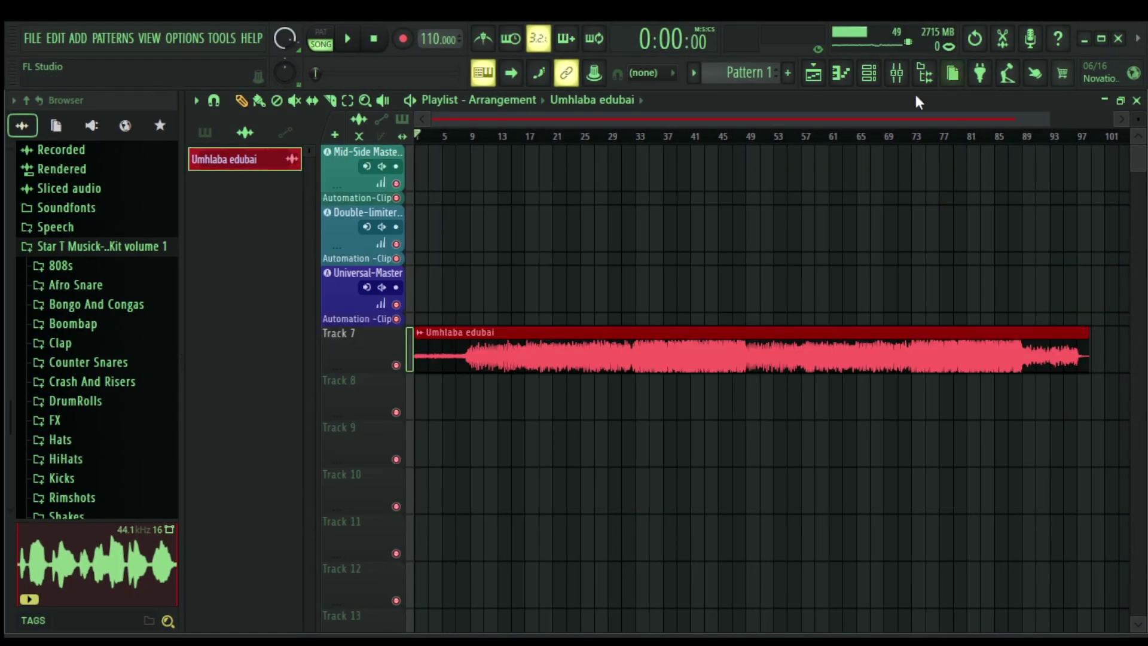
{"action": "left_click", "coordinate": [902, 76]}
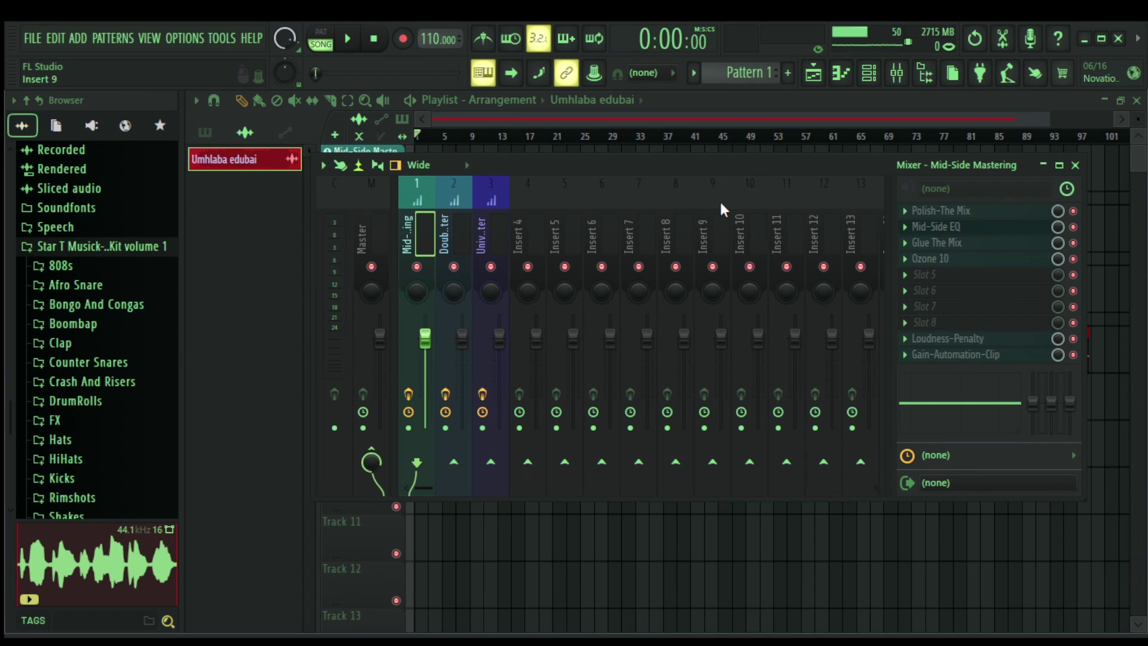
{"action": "key", "text": "F9"}
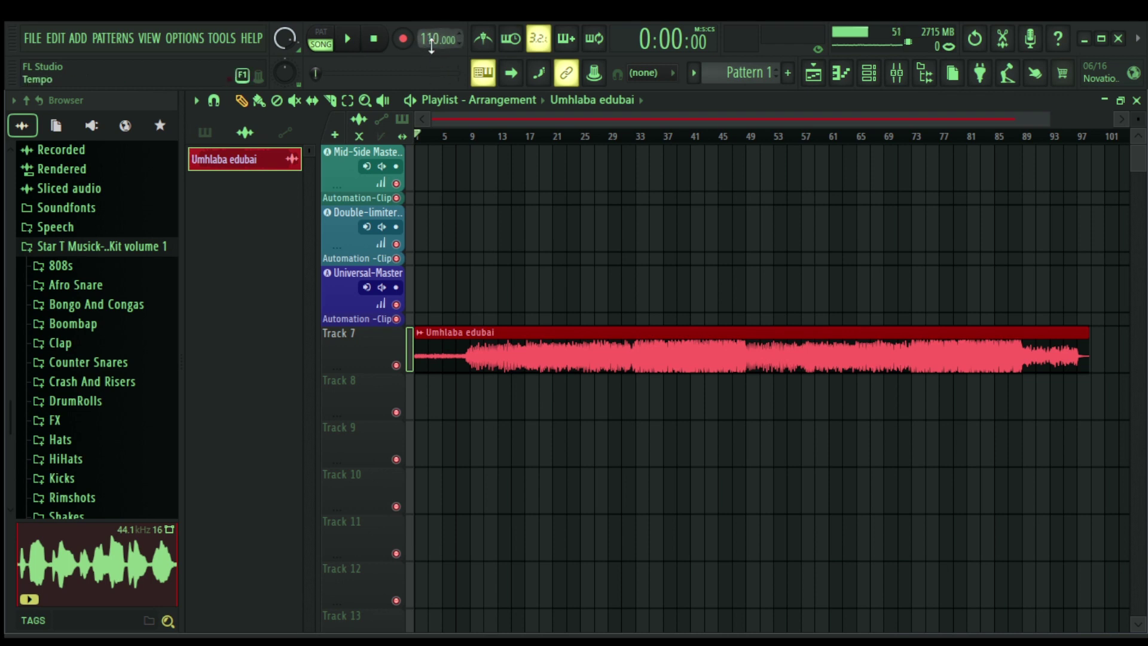
Compare the effect chains on the Mid-Side Mastering, Double-limiter Master and Universal-Master mixer tracks.
{"action": "left_click", "coordinate": [896, 72]}
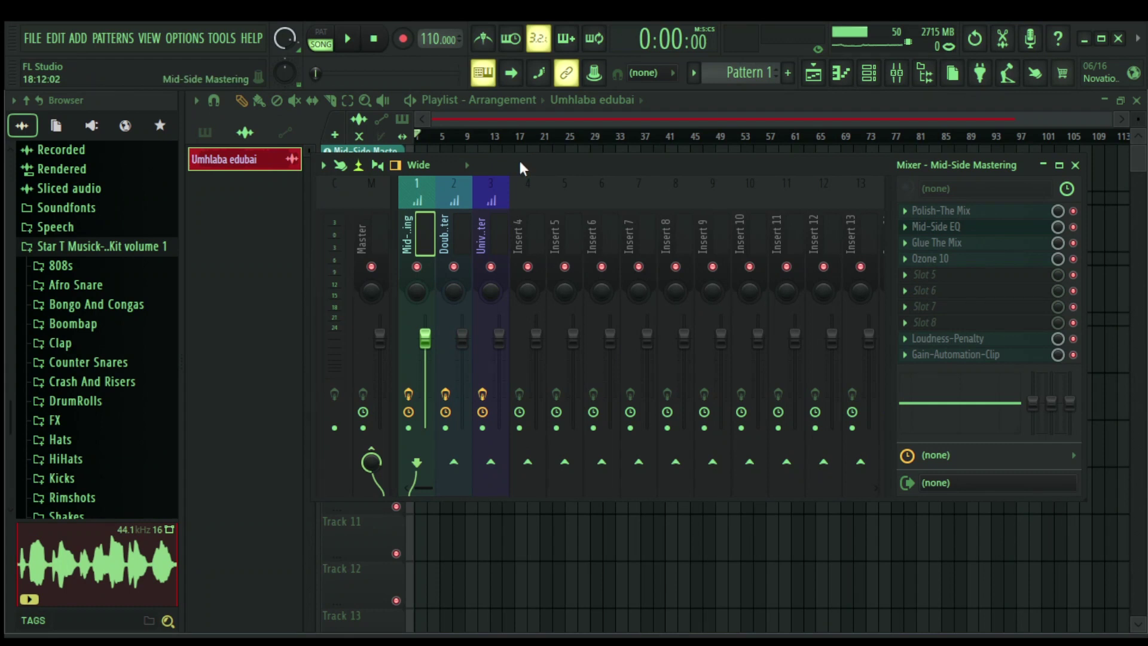
{"action": "left_click_drag", "start_coordinate": [519, 159], "coordinate": [585, 163]}
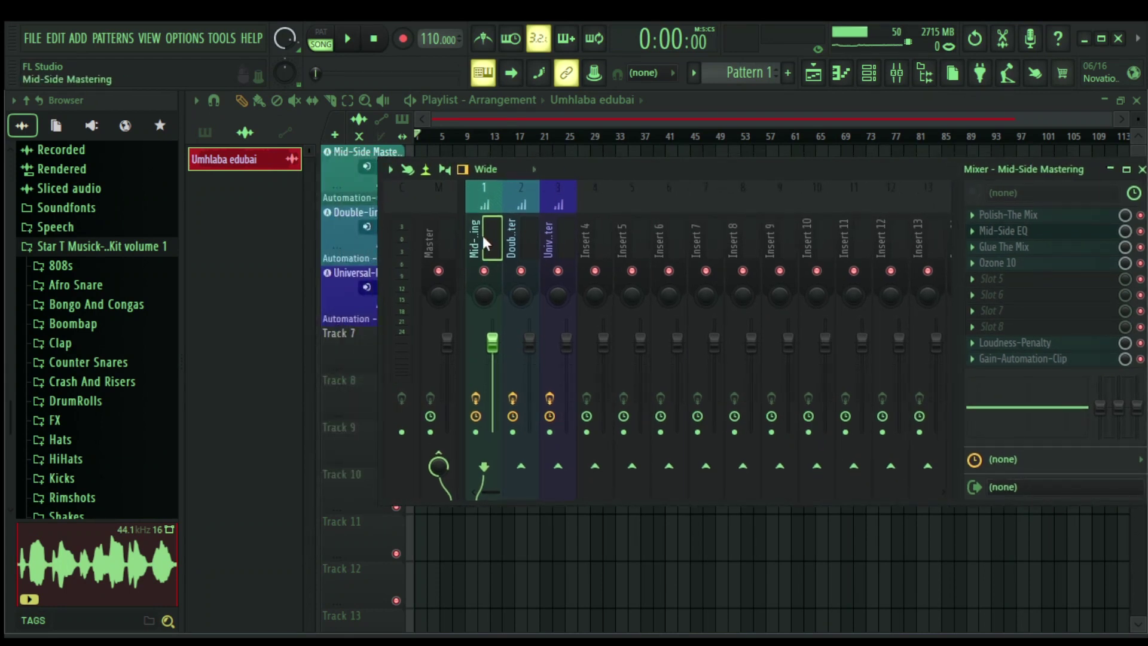
{"action": "left_click", "coordinate": [515, 242]}
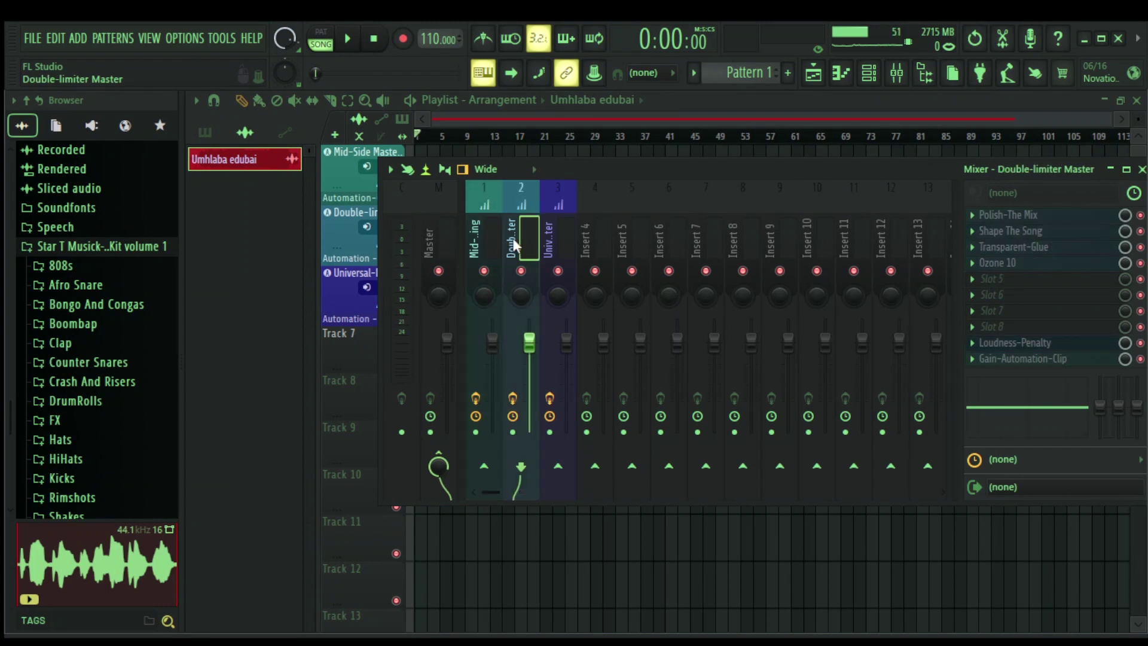
{"action": "left_click", "coordinate": [557, 242]}
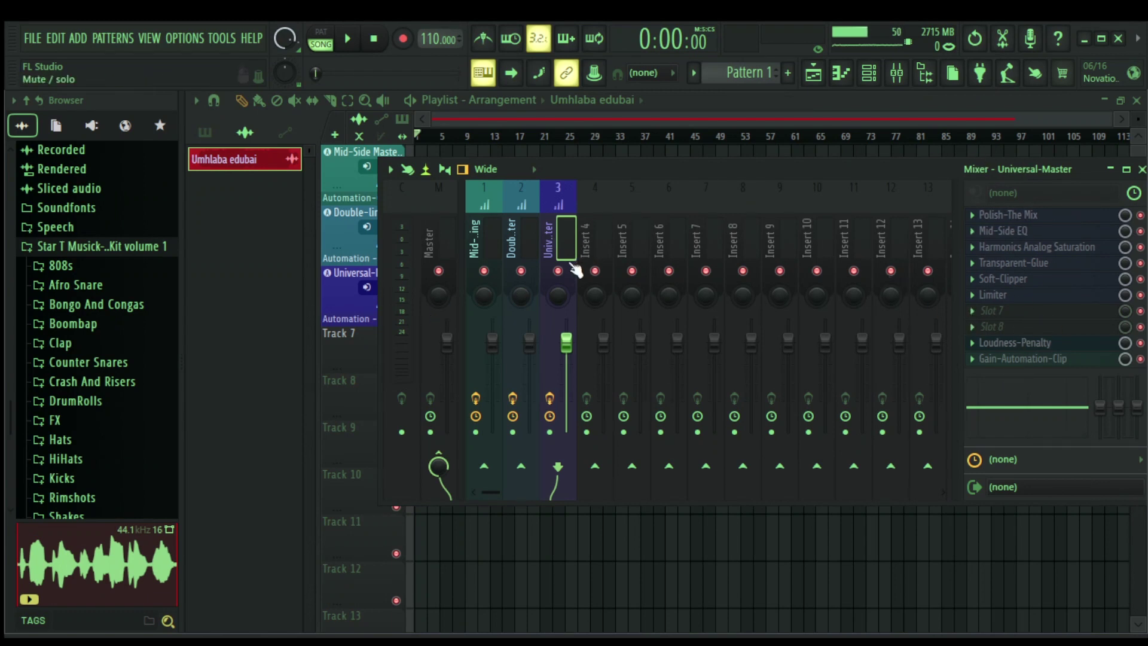
{"action": "left_click", "coordinate": [481, 243]}
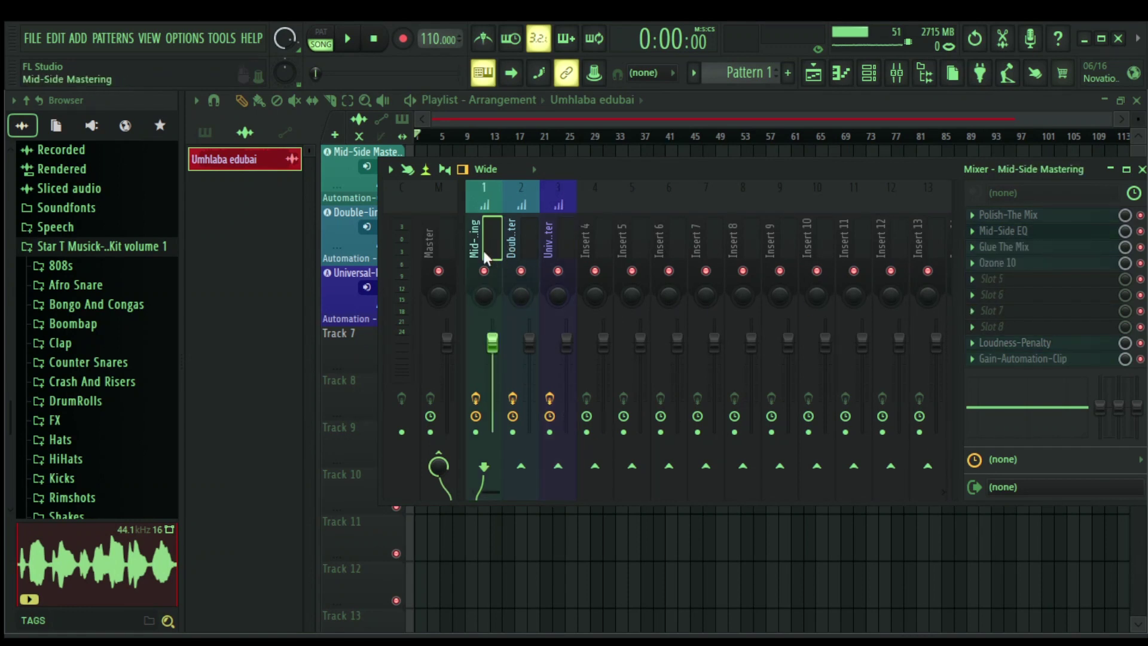
{"action": "left_click", "coordinate": [514, 239]}
{"action": "left_click", "coordinate": [469, 232]}
{"action": "left_click", "coordinate": [520, 235]}
{"action": "left_click", "coordinate": [476, 232]}
{"action": "left_click", "coordinate": [517, 234]}
{"action": "left_click", "coordinate": [475, 233]}
{"action": "left_click", "coordinate": [550, 230]}
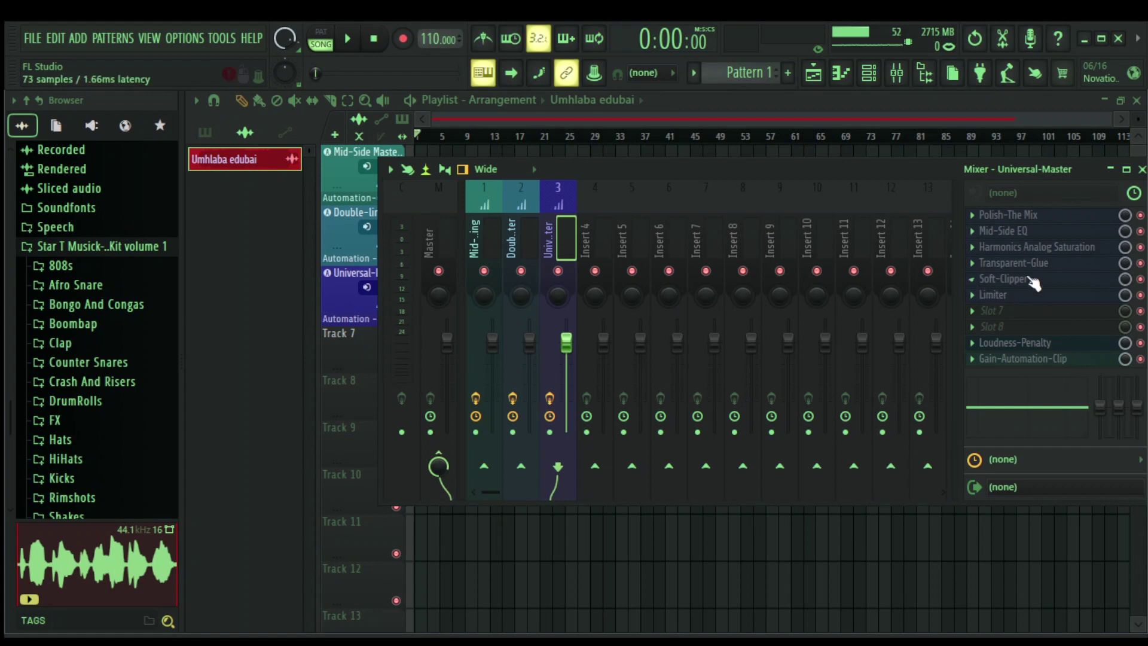
Inspect the Polish-The Mix and Mid-Side EQ plugins on the Universal-Master mixer track.
{"action": "left_click", "coordinate": [1008, 214]}
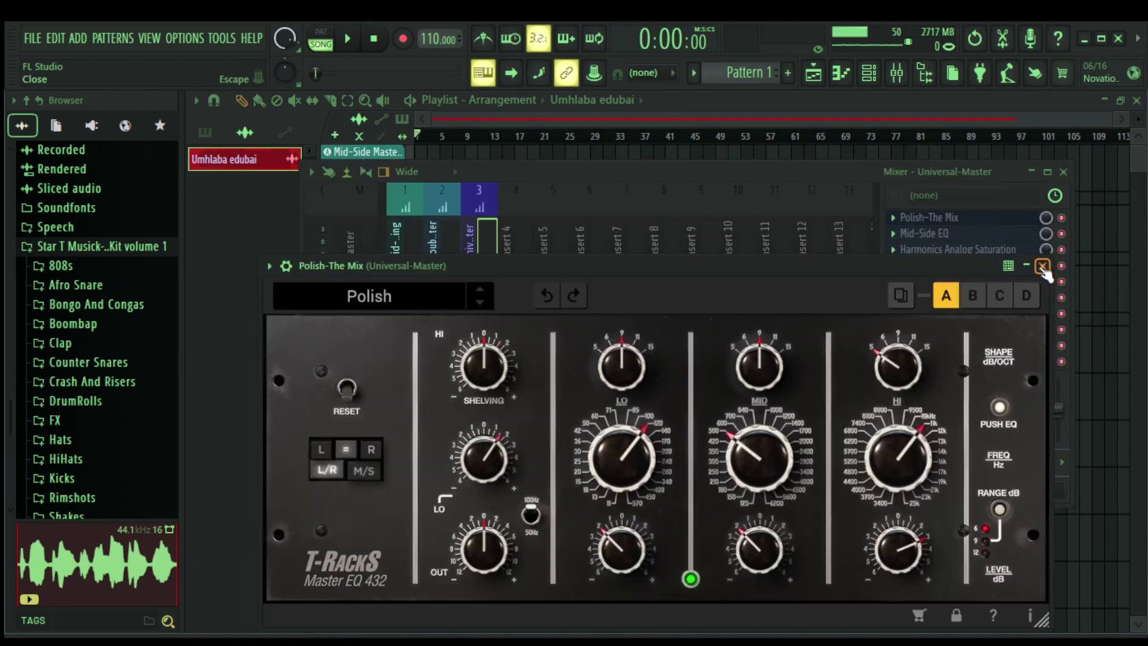
{"action": "left_click", "coordinate": [1042, 266]}
{"action": "left_click", "coordinate": [949, 234]}
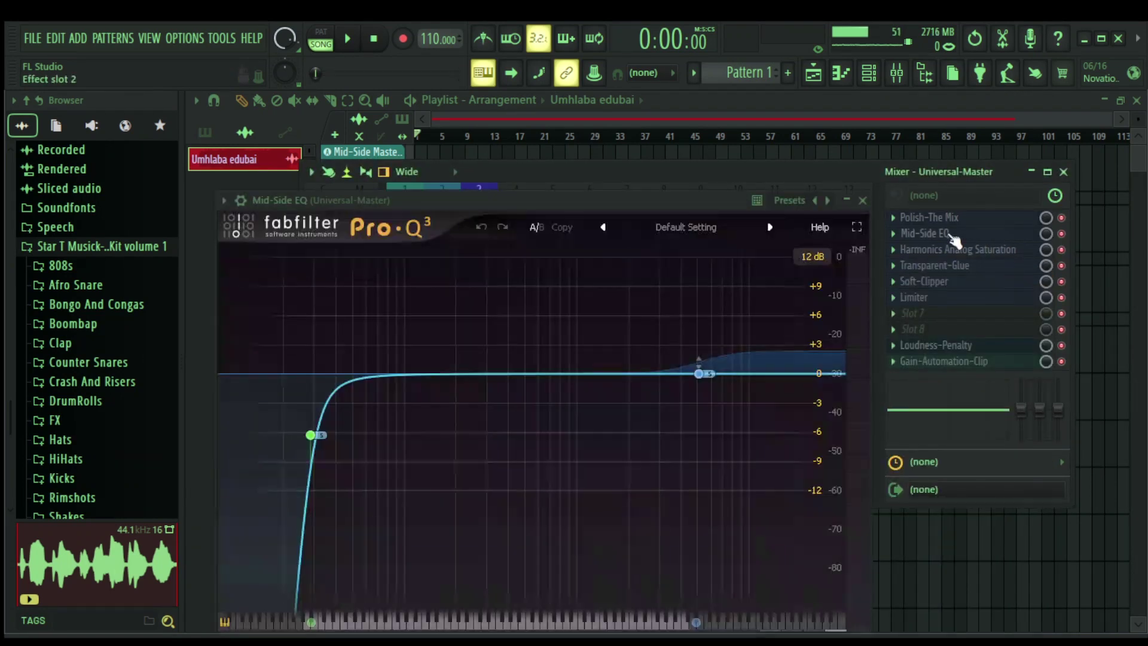
{"action": "left_click_drag", "start_coordinate": [642, 203], "coordinate": [707, 167]}
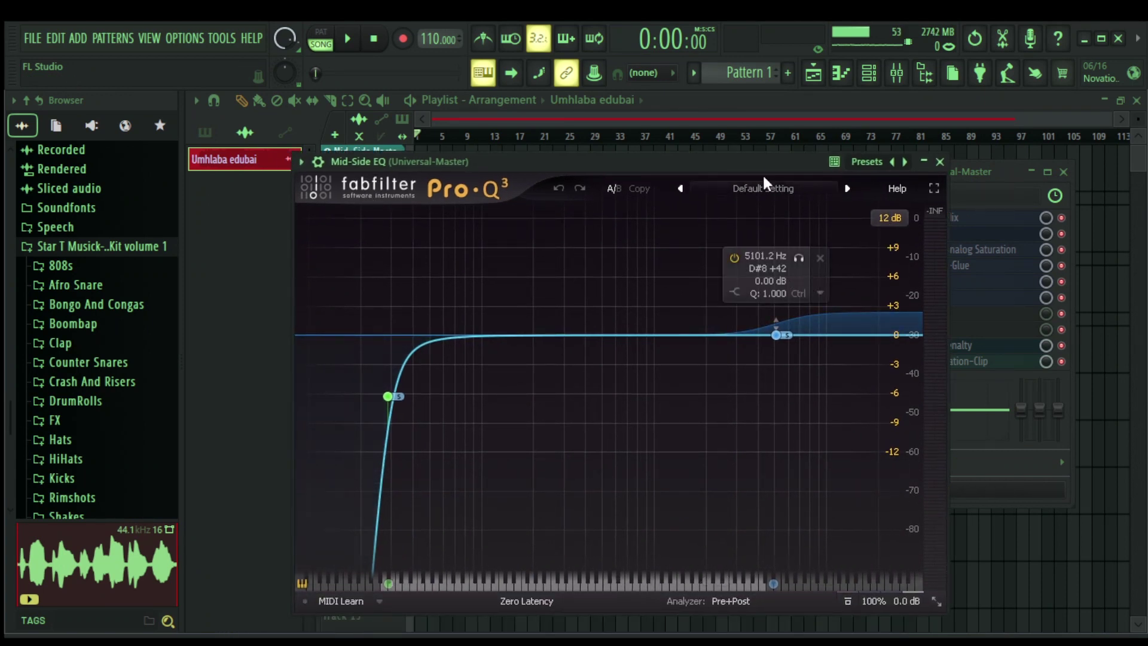
{"action": "left_click_drag", "start_coordinate": [749, 163], "coordinate": [722, 159]}
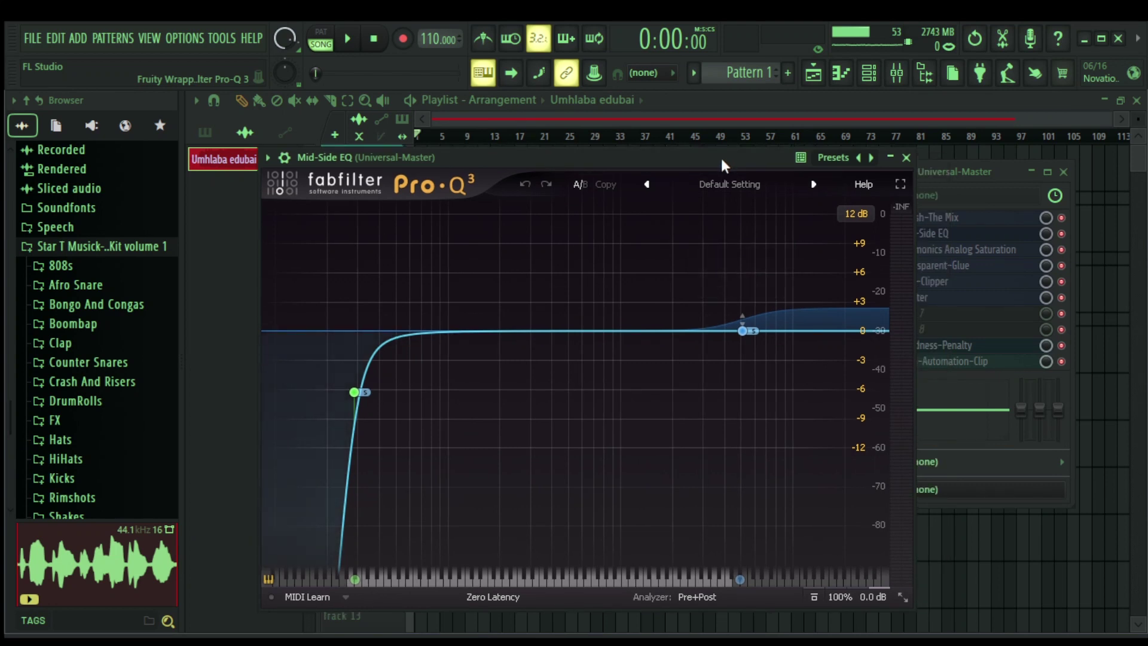
{"action": "left_click_drag", "start_coordinate": [721, 160], "coordinate": [736, 136]}
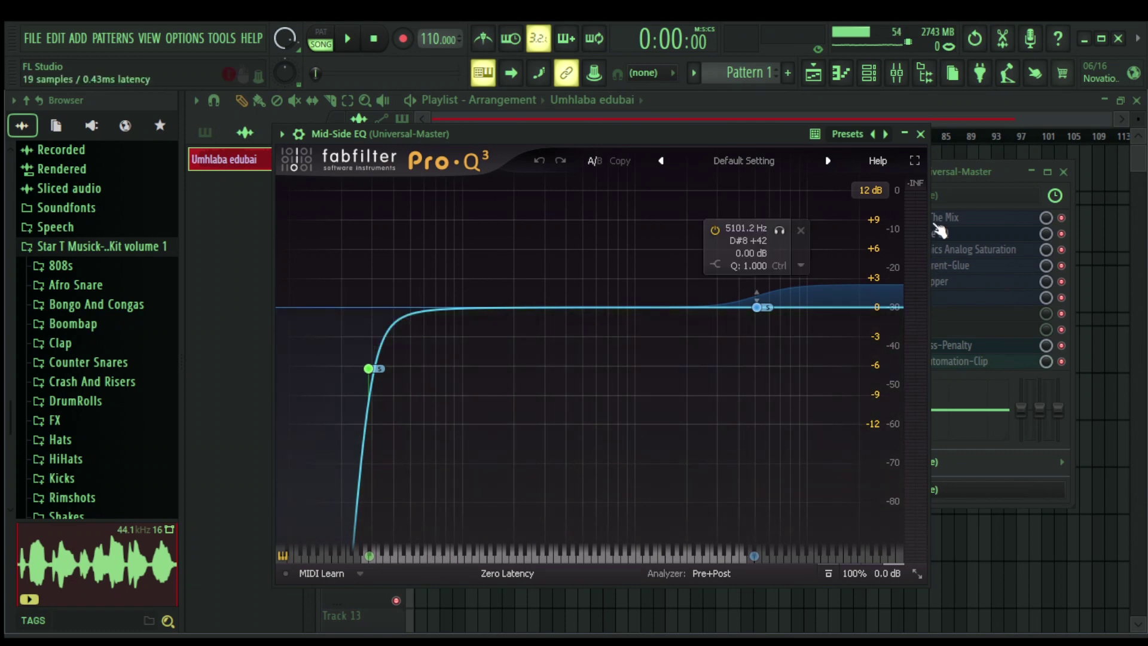
{"action": "left_click_drag", "start_coordinate": [725, 132], "coordinate": [694, 132]}
{"action": "left_click", "coordinate": [889, 135]}
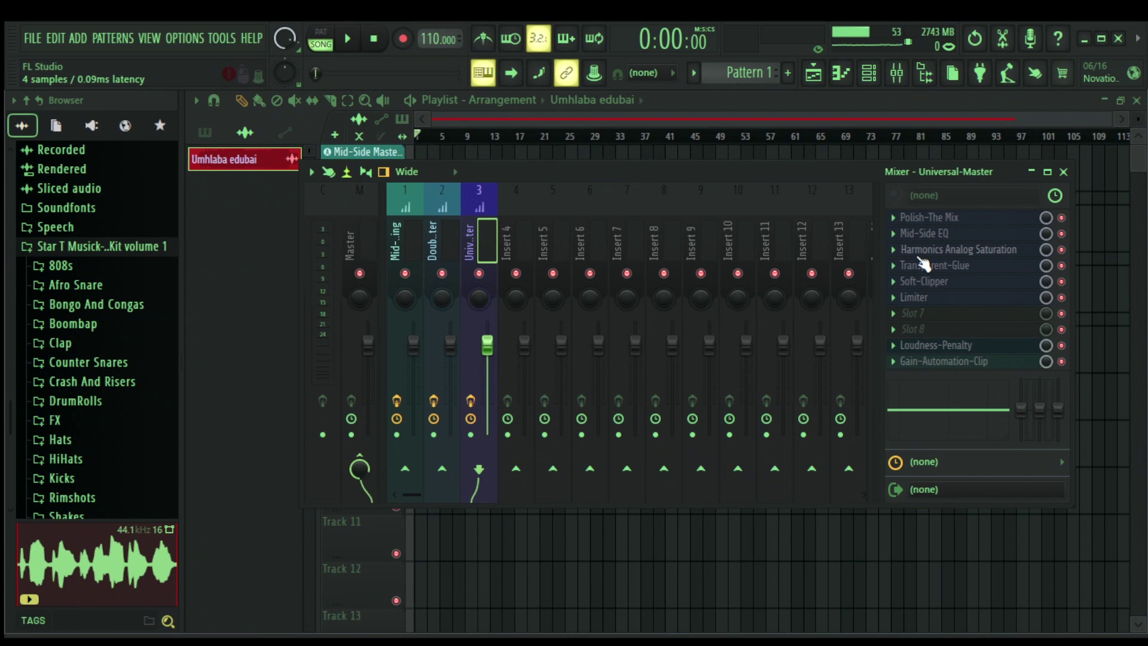
Inspect the Transparent-Glue, Soft-Clipper, Limiter and Loudness-Penalty effects on the Universal-Master mixer track.
{"action": "left_click", "coordinate": [966, 275]}
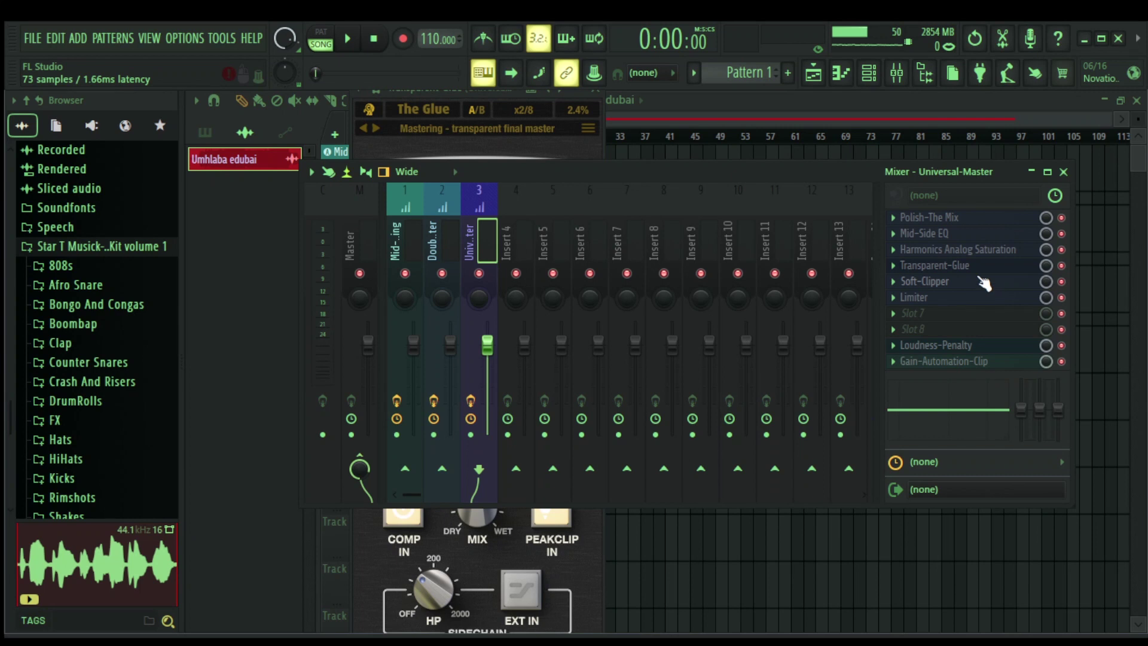
{"action": "left_click", "coordinate": [983, 282]}
{"action": "left_click", "coordinate": [932, 297]}
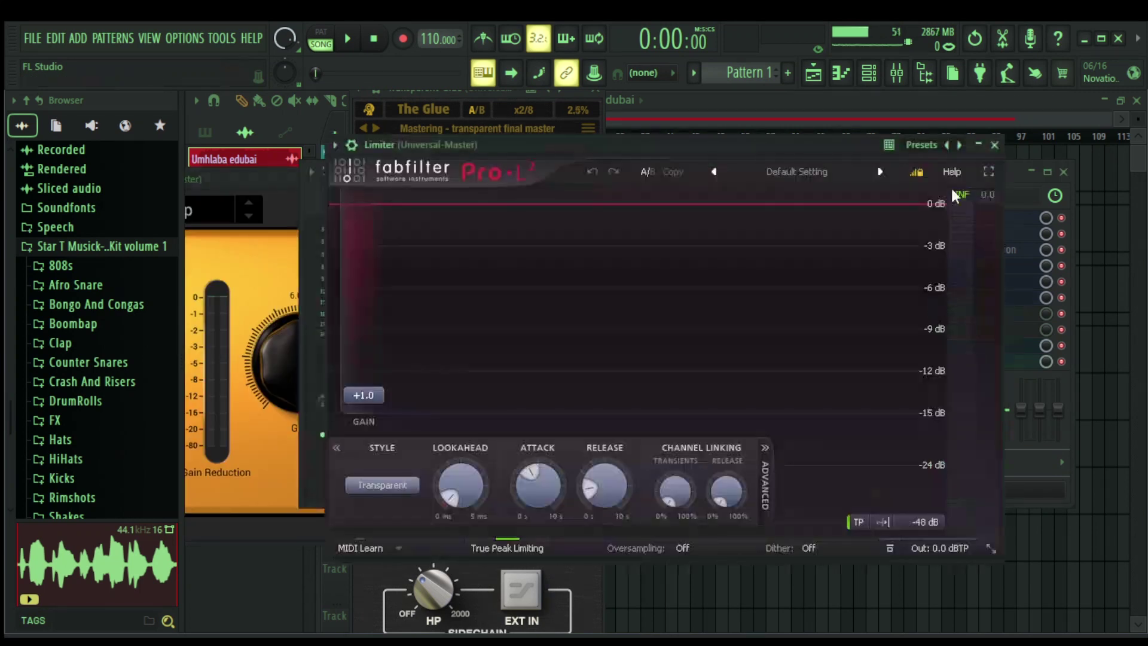
{"action": "left_click", "coordinate": [993, 145]}
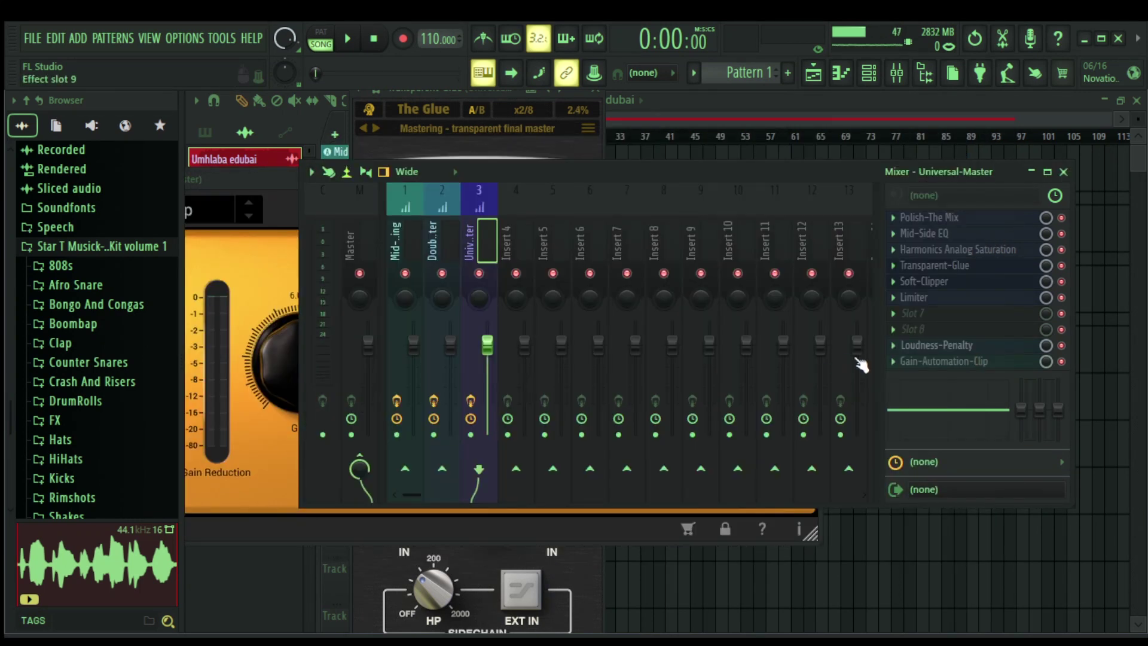
{"action": "left_click", "coordinate": [933, 346]}
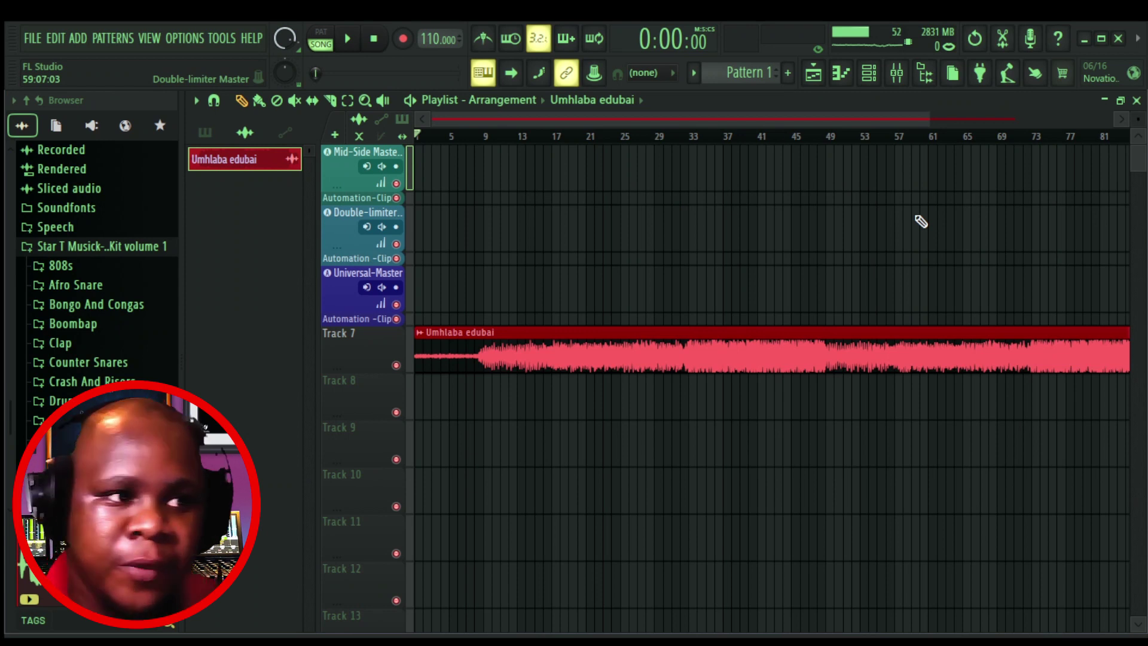
Move the Umhlaba edubai audio clip from Track 7 to the Mid-Side Mastering playlist track and open its channel settings.
{"action": "scroll", "coordinate": [794, 139], "scroll_direction": "down", "scroll_amount": 2}
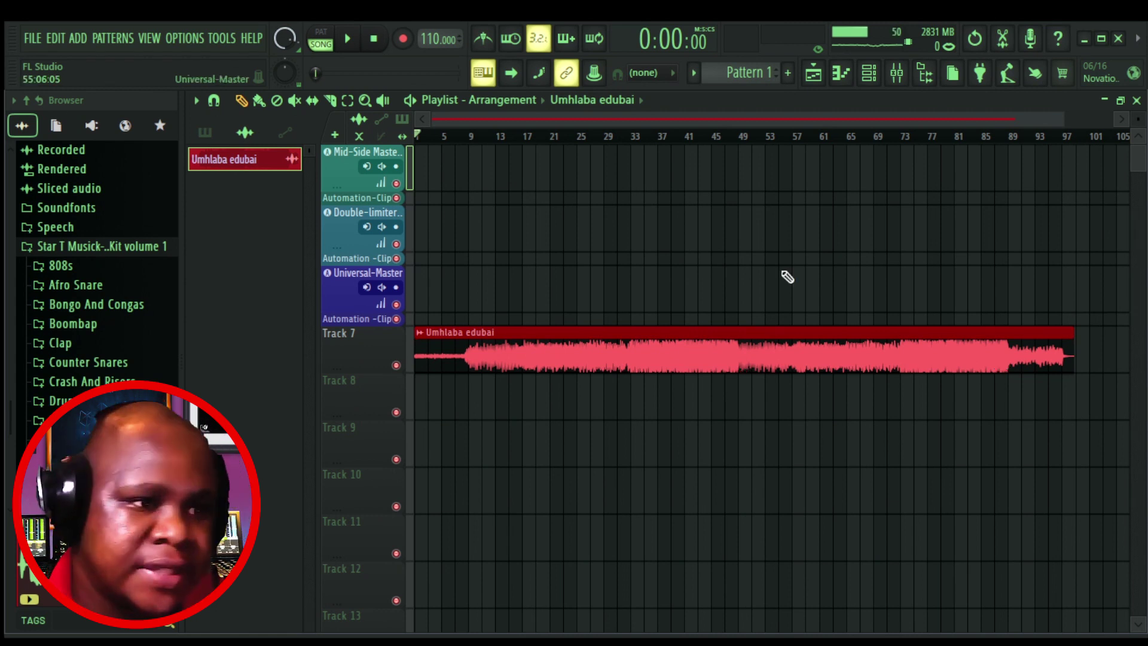
{"action": "left_click_drag", "start_coordinate": [558, 354], "coordinate": [519, 172]}
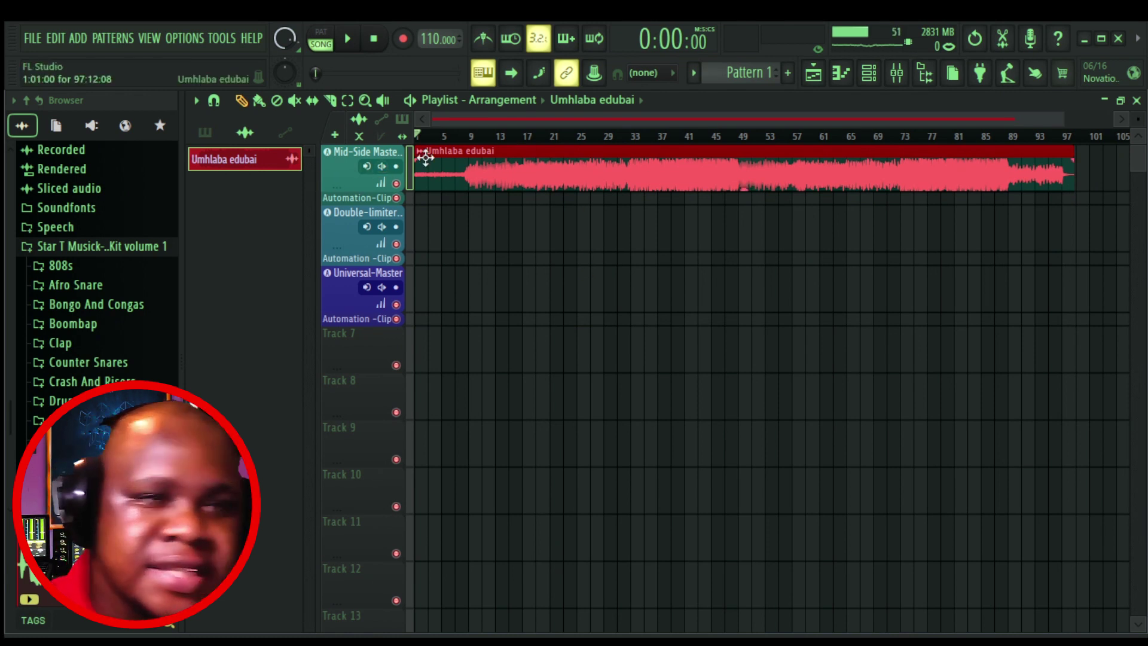
{"action": "double_click", "coordinate": [574, 174]}
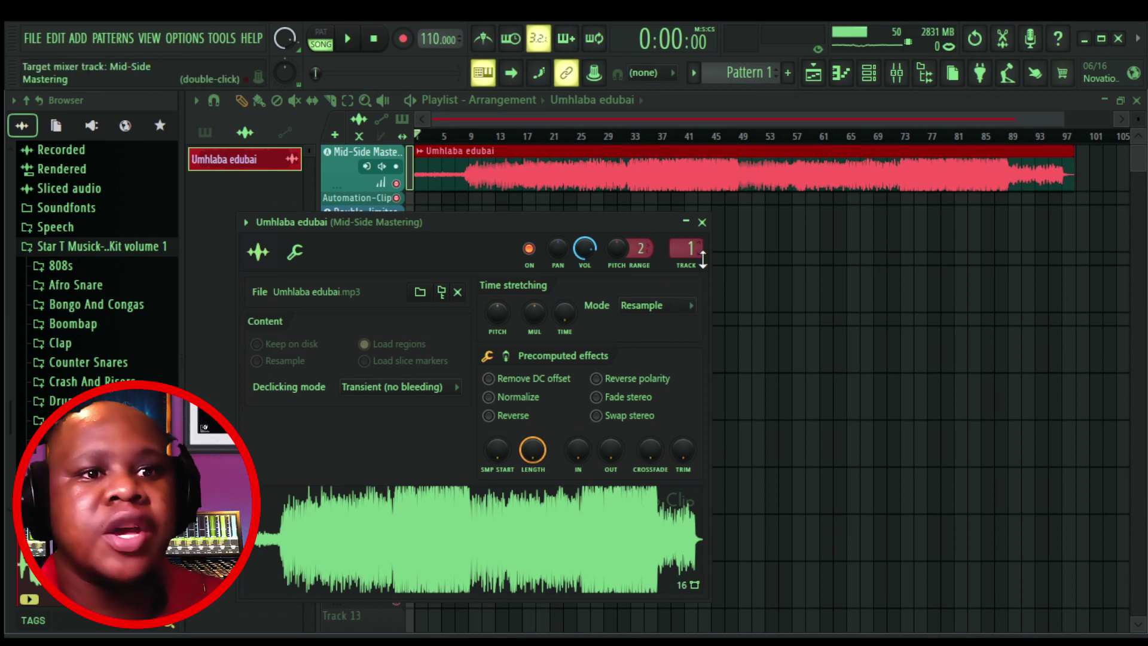
Review the Polish-The Mix, Mid-Side EQ and Glue The Mix plugins on the Mid-Side Mastering mixer track.
{"action": "left_click", "coordinate": [896, 72]}
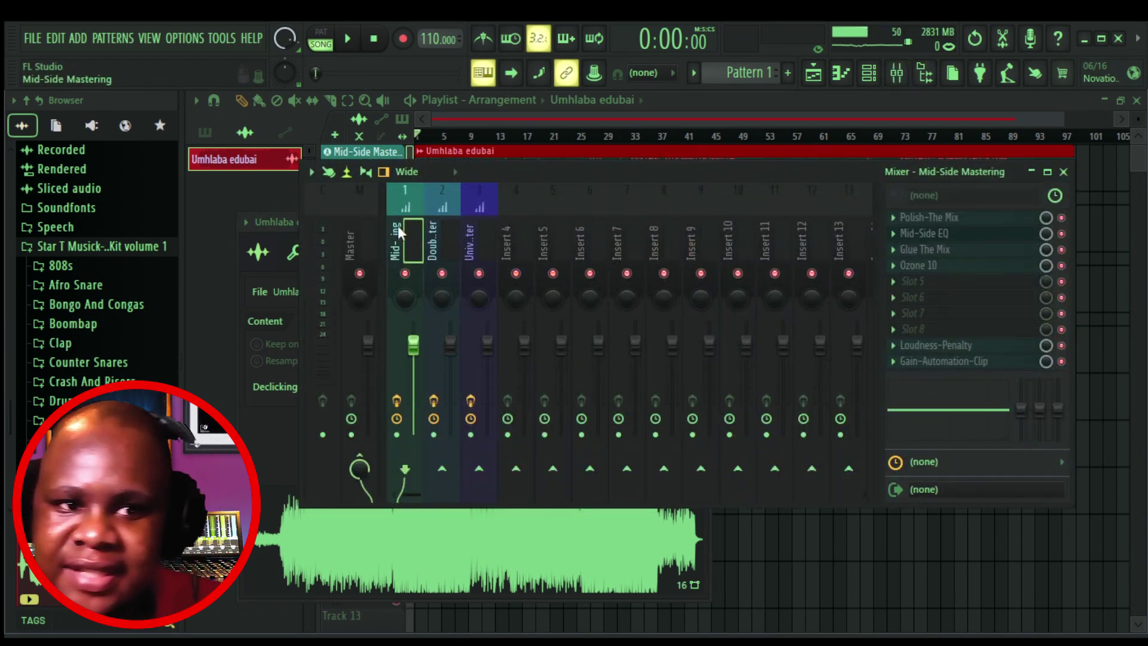
{"action": "left_click", "coordinate": [950, 217]}
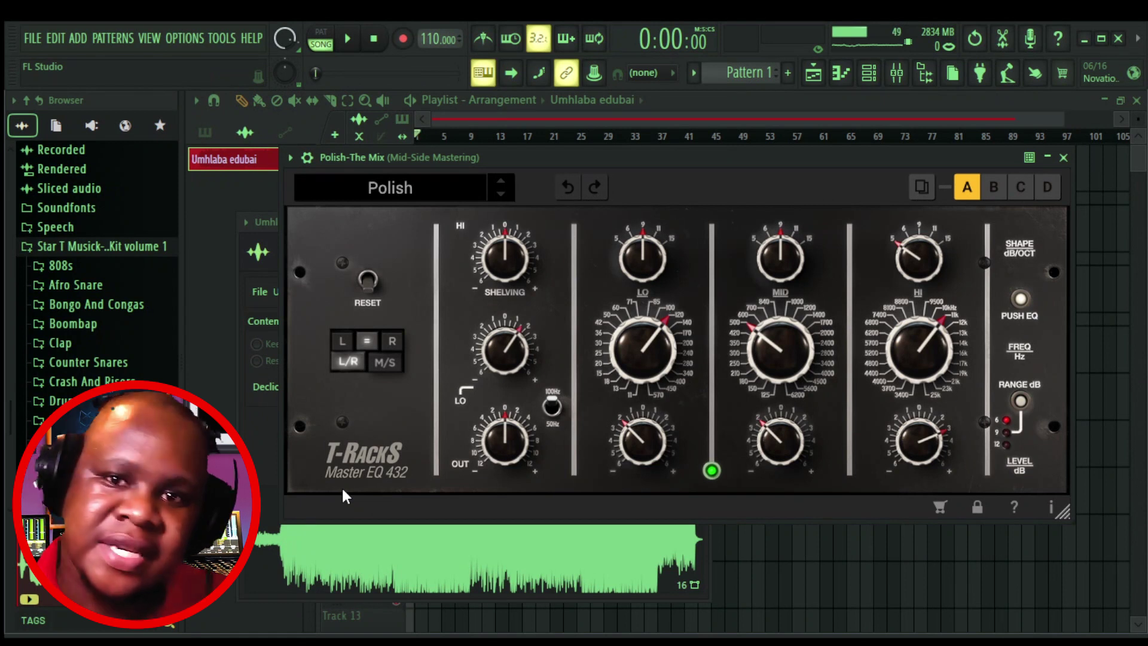
{"action": "left_click", "coordinate": [1063, 157]}
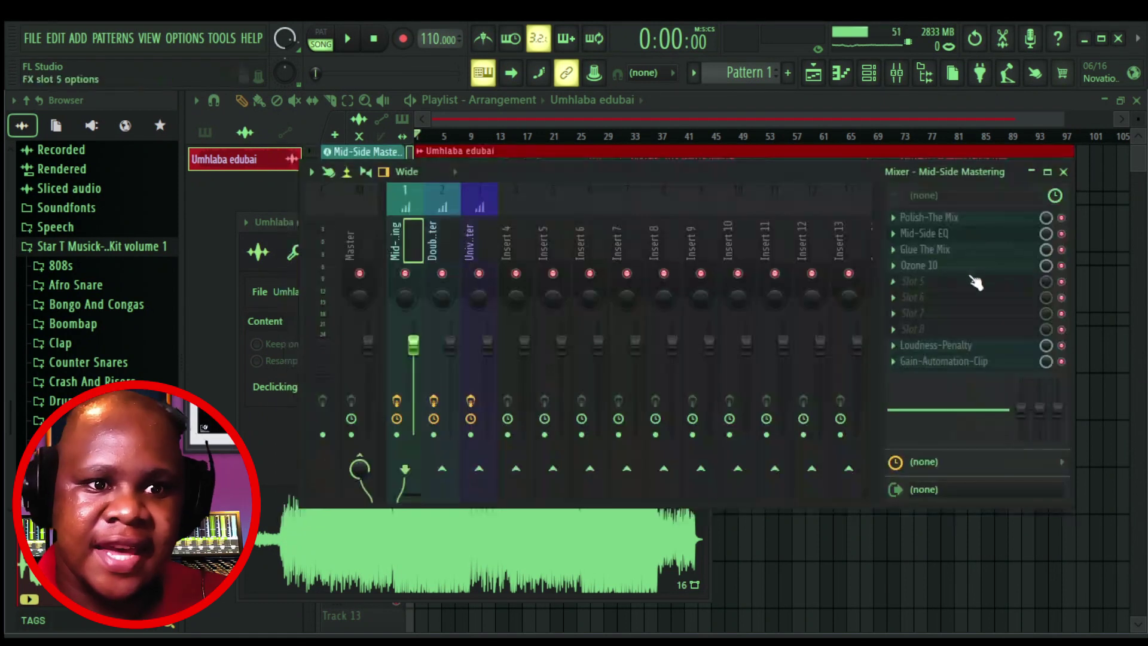
{"action": "left_click", "coordinate": [951, 234]}
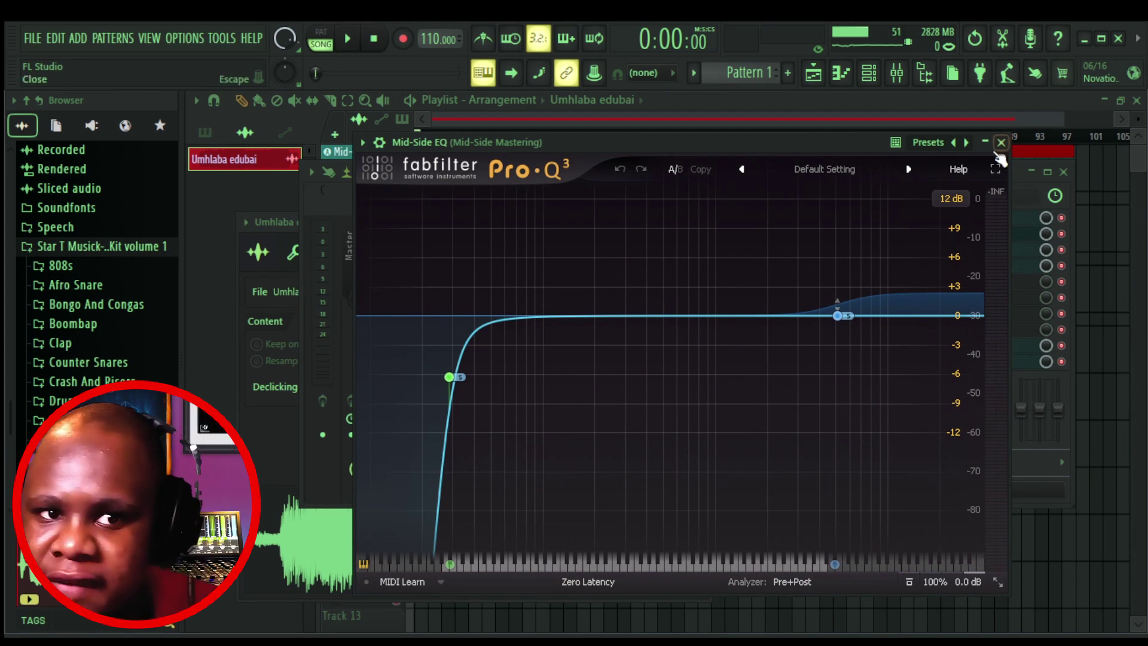
{"action": "left_click", "coordinate": [999, 144]}
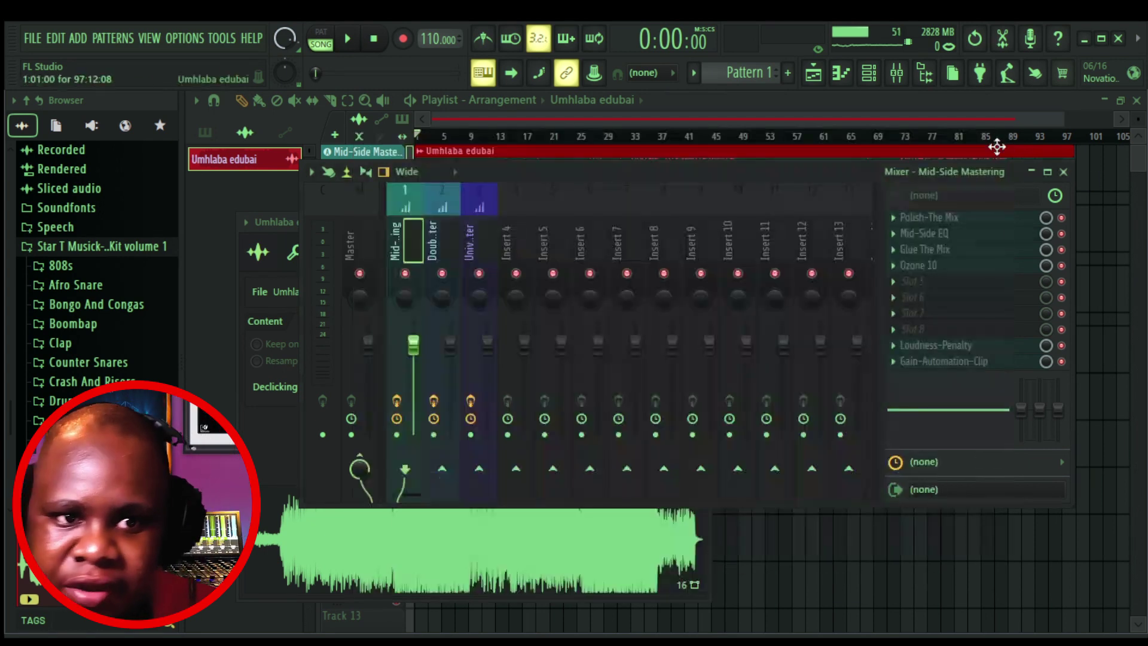
{"action": "left_click", "coordinate": [967, 249]}
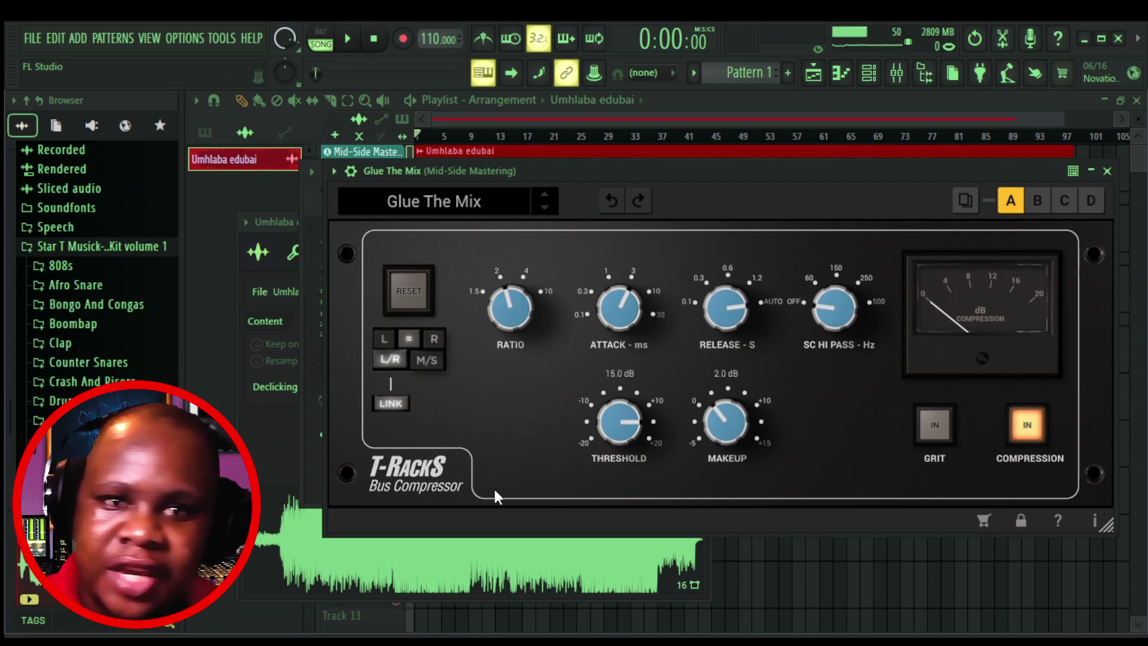
{"action": "left_click", "coordinate": [1106, 171]}
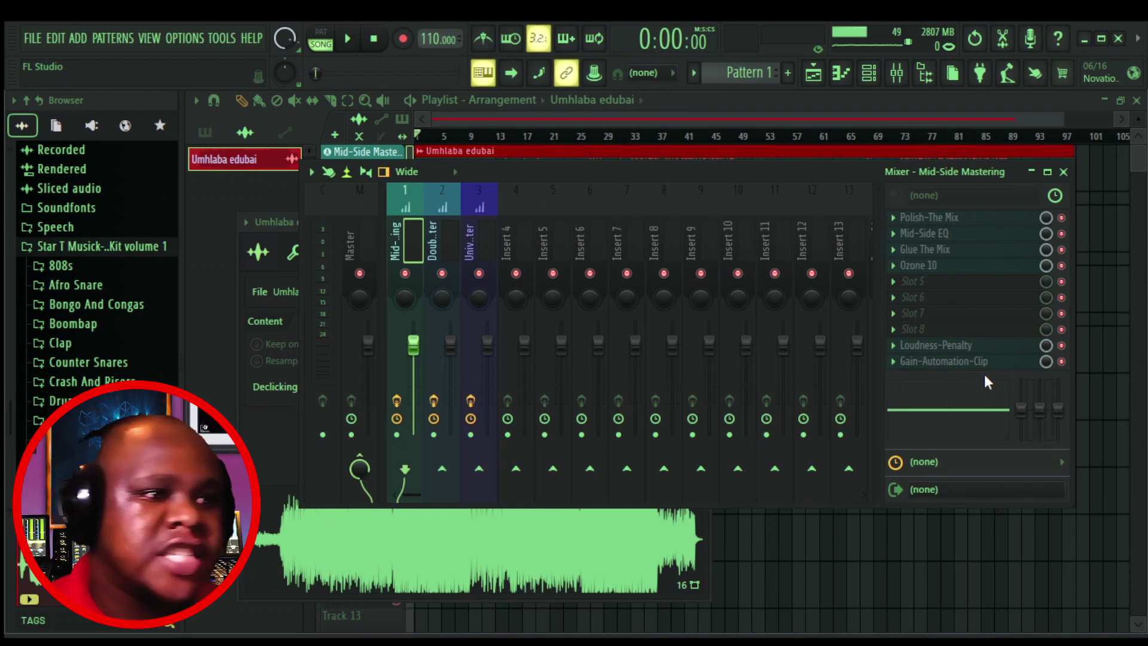
{"action": "left_click", "coordinate": [930, 121]}
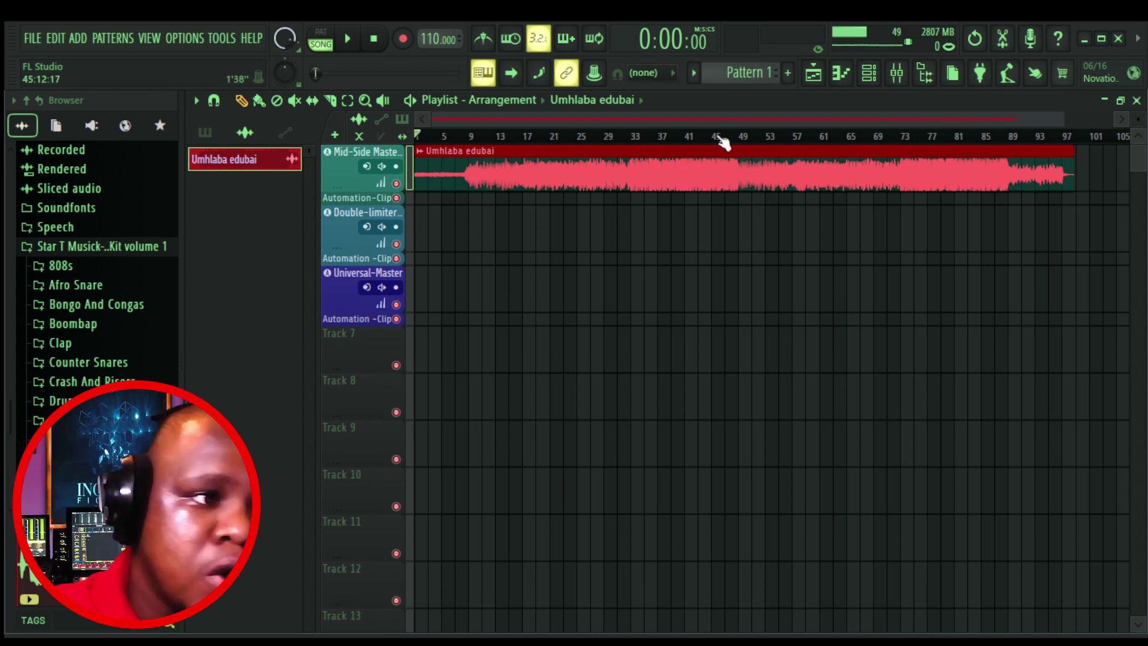
Create an automation clip for the volume of the Gain-Automation-Clip effect on the Mid-Side Mastering mixer track.
{"action": "left_click", "coordinate": [897, 73]}
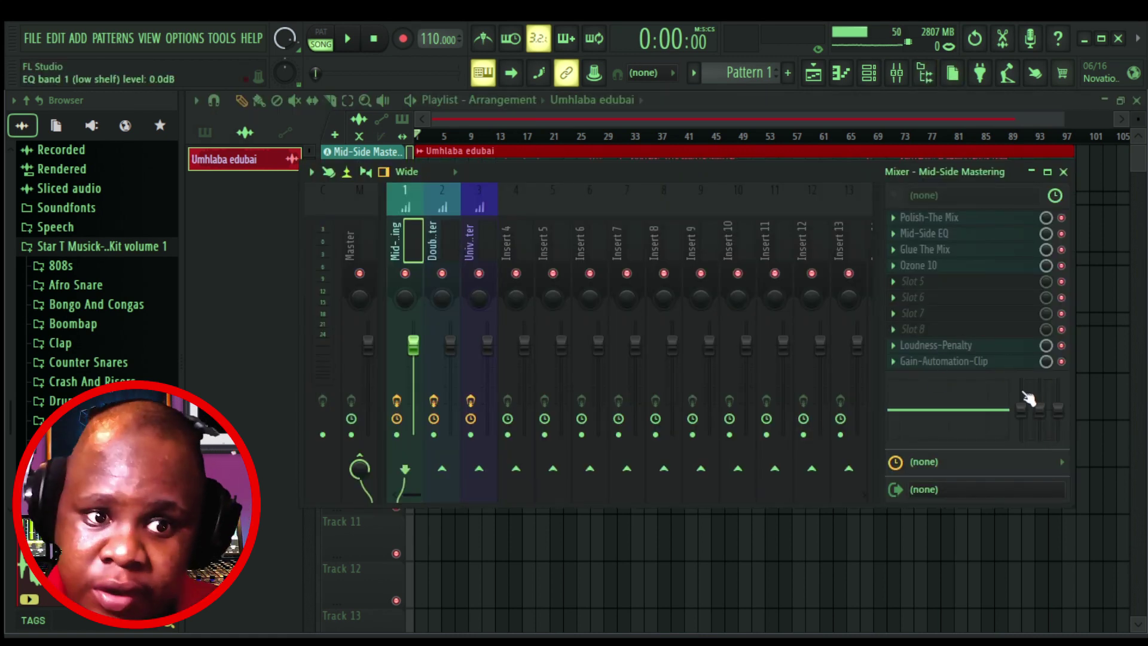
{"action": "left_click", "coordinate": [992, 362]}
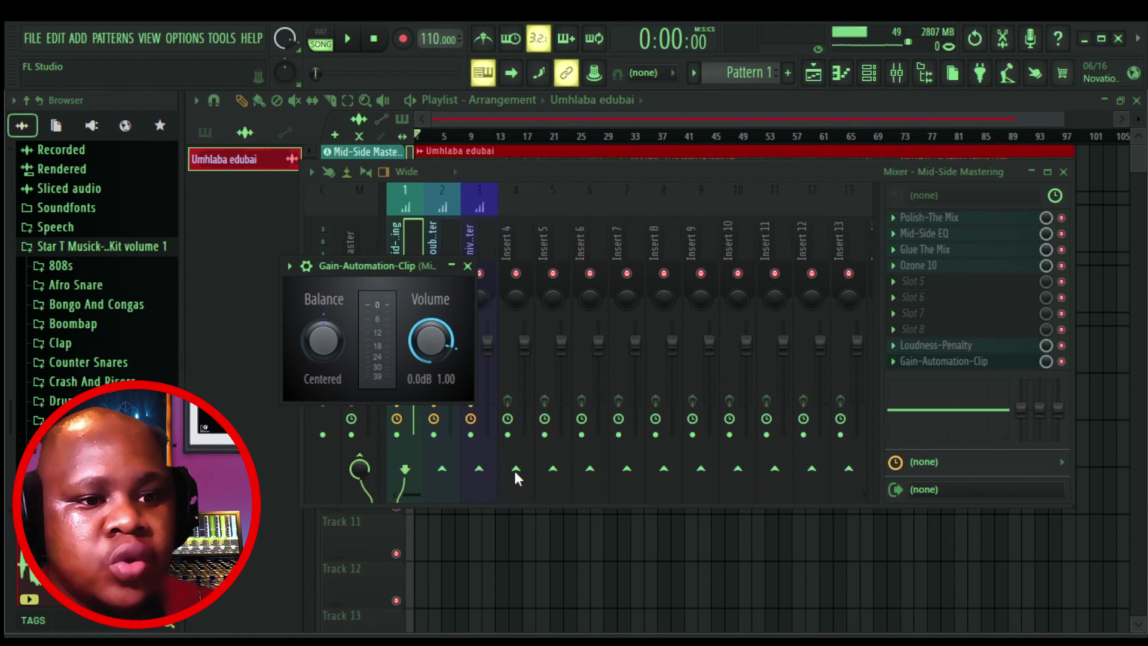
{"action": "left_click", "coordinate": [806, 116]}
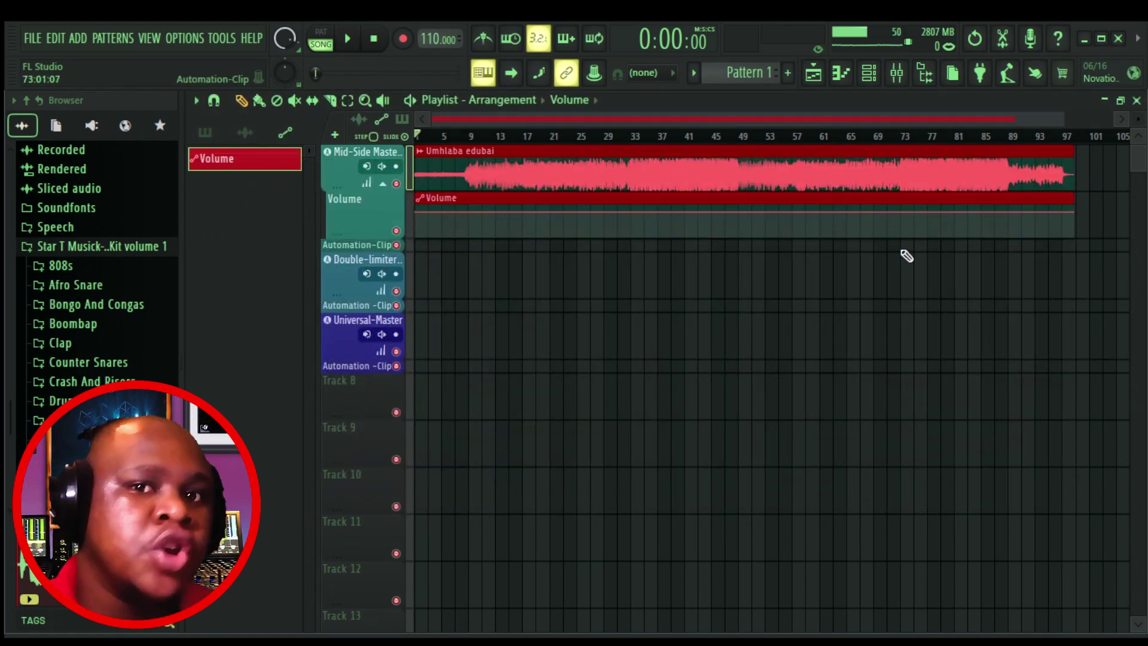
Examine where the Umhlaba edubai clip and its Volume automation clip end in the playlist.
{"action": "scroll", "coordinate": [1097, 135], "scroll_direction": "up", "scroll_amount": 6}
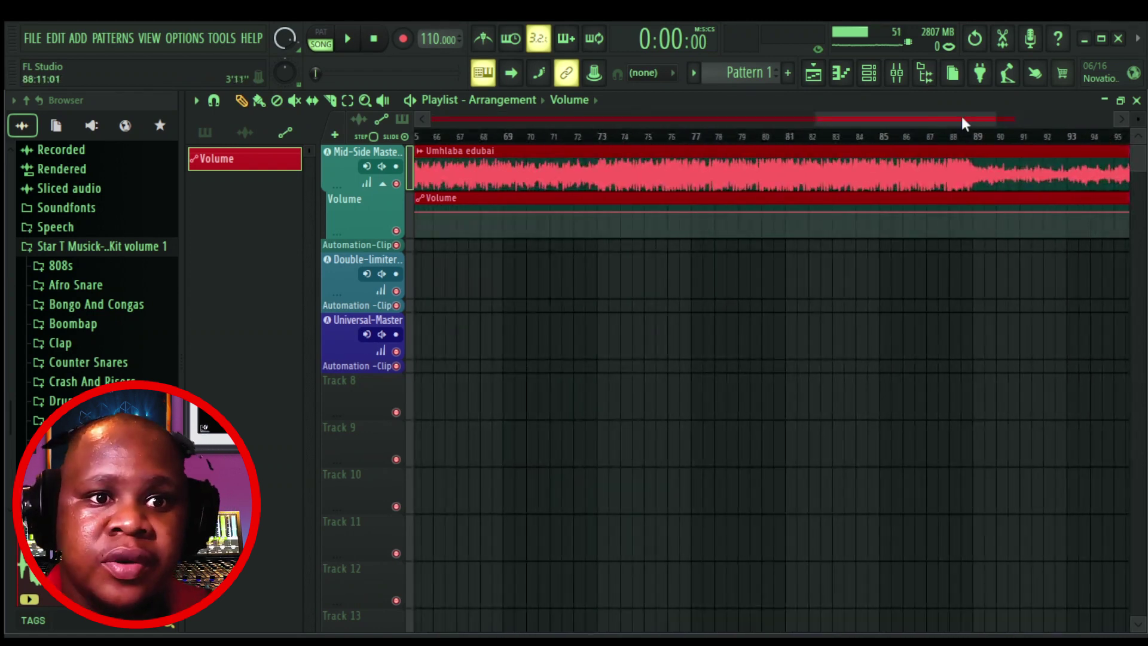
{"action": "scroll", "coordinate": [980, 144], "scroll_direction": "up", "scroll_amount": 3}
{"action": "mouse_move", "coordinate": [838, 158]}
{"action": "left_mouse_down"}
{"action": "mouse_move", "coordinate": [770, 163]}
{"action": "mouse_move", "coordinate": [832, 160]}
{"action": "left_mouse_up"}
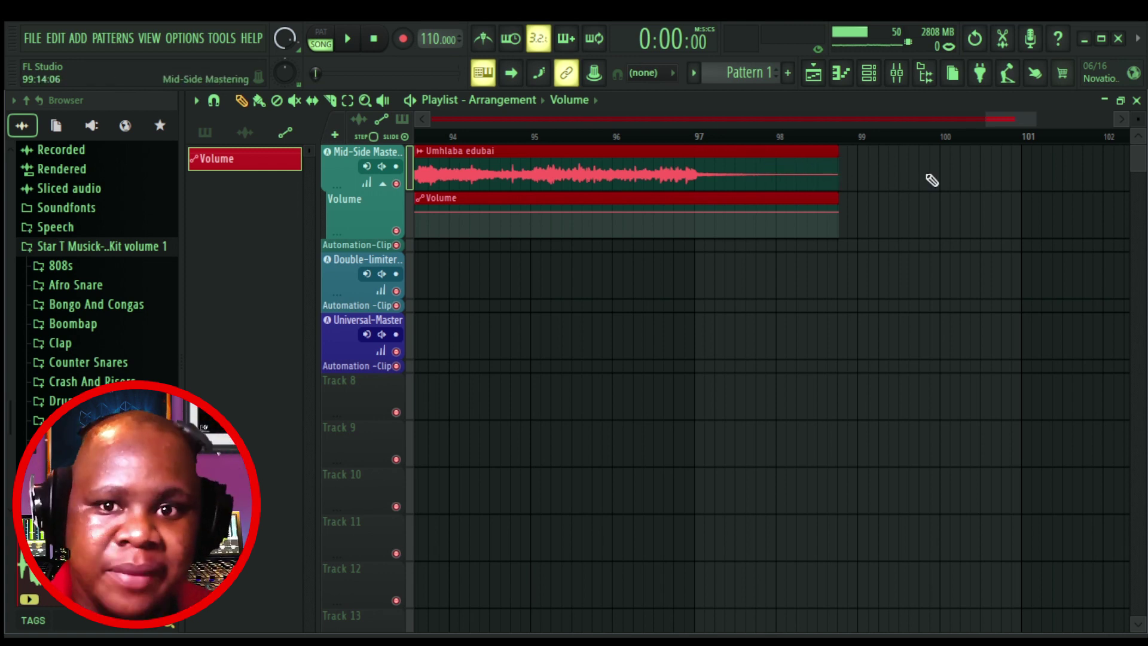
Fade the end of the Volume automation clip to zero from about bar 97, bending the segment into a gradual outward curve.
{"action": "scroll", "coordinate": [744, 151], "scroll_direction": "up", "scroll_amount": 3}
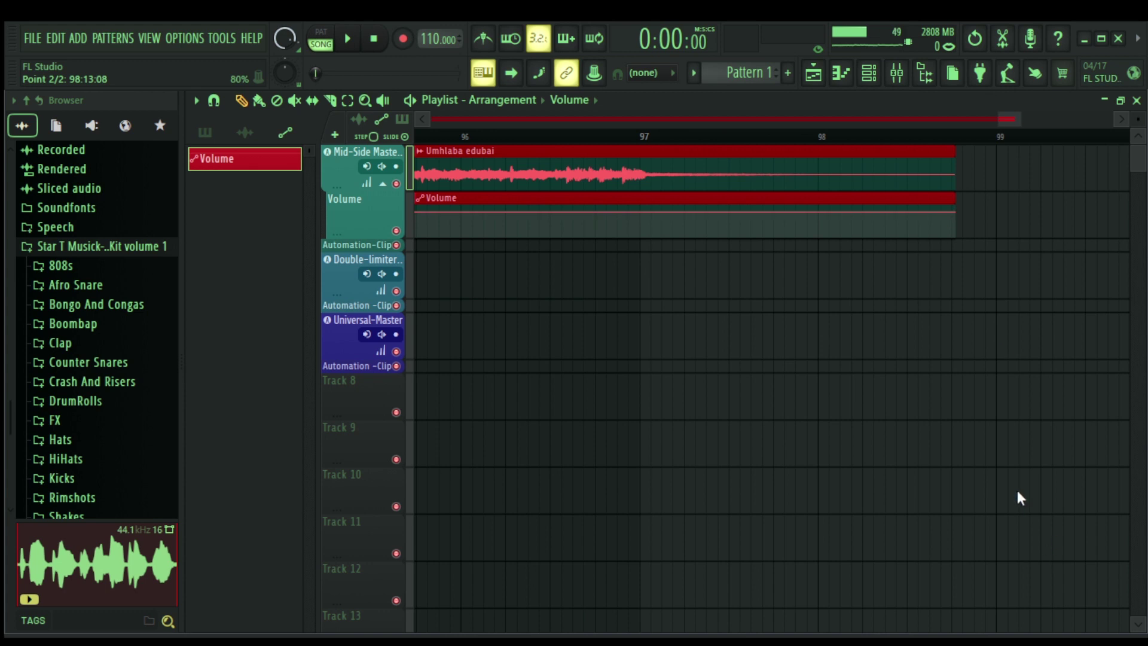
{"action": "key", "text": "alt+F8"}
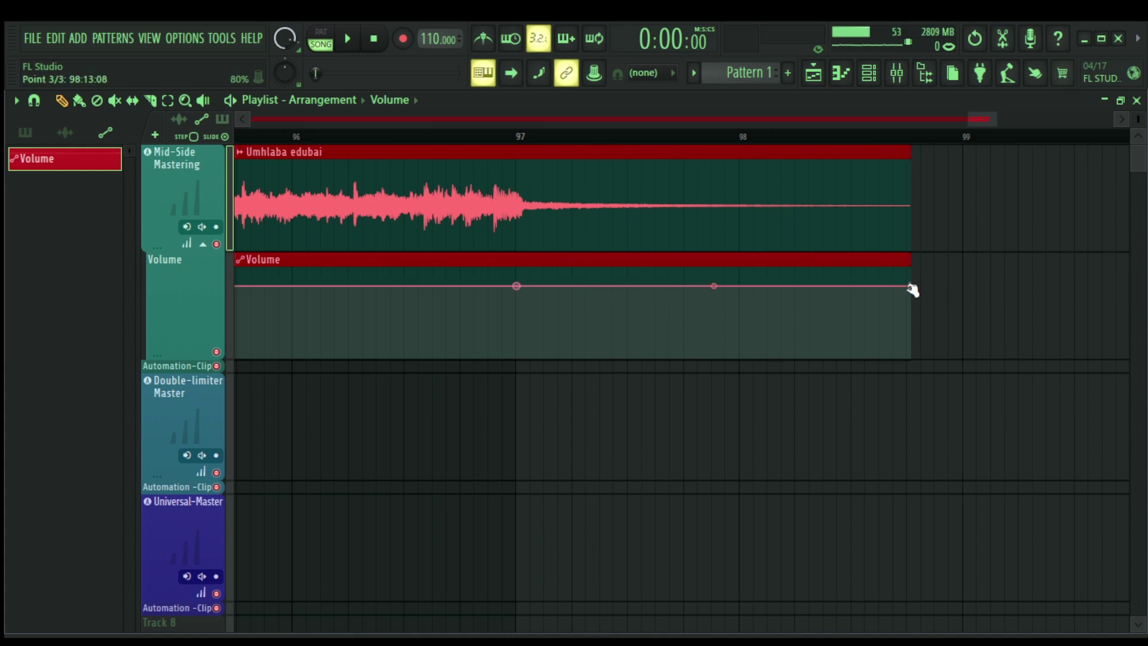
{"action": "left_click_drag", "start_coordinate": [913, 288], "coordinate": [914, 364]}
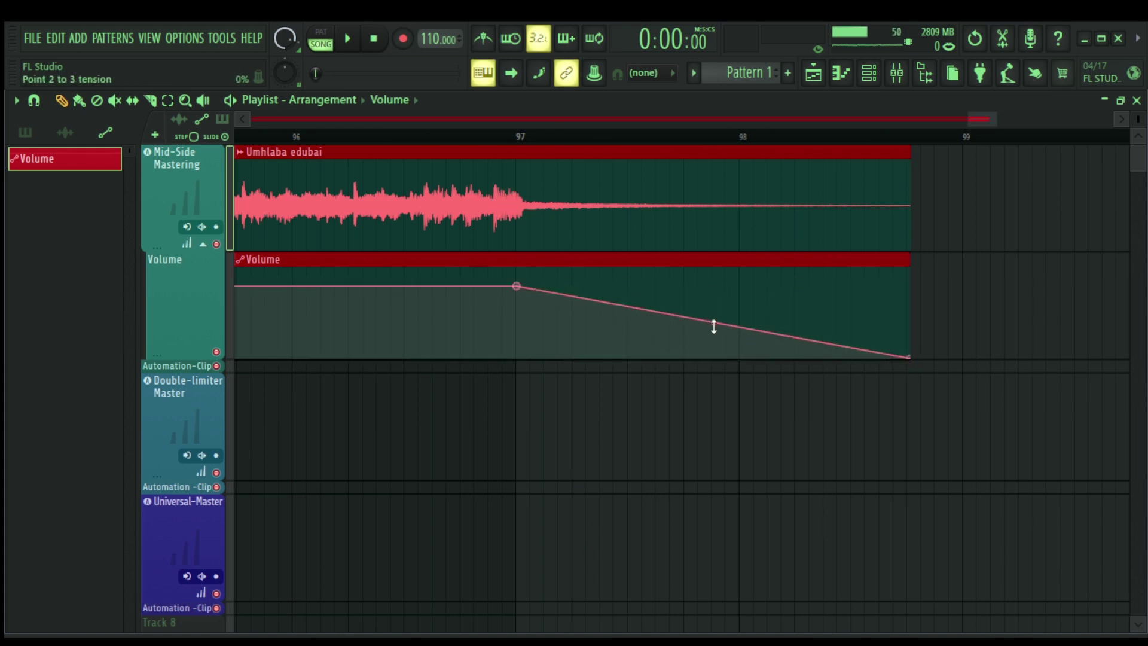
{"action": "left_click_drag", "start_coordinate": [714, 326], "coordinate": [714, 307]}
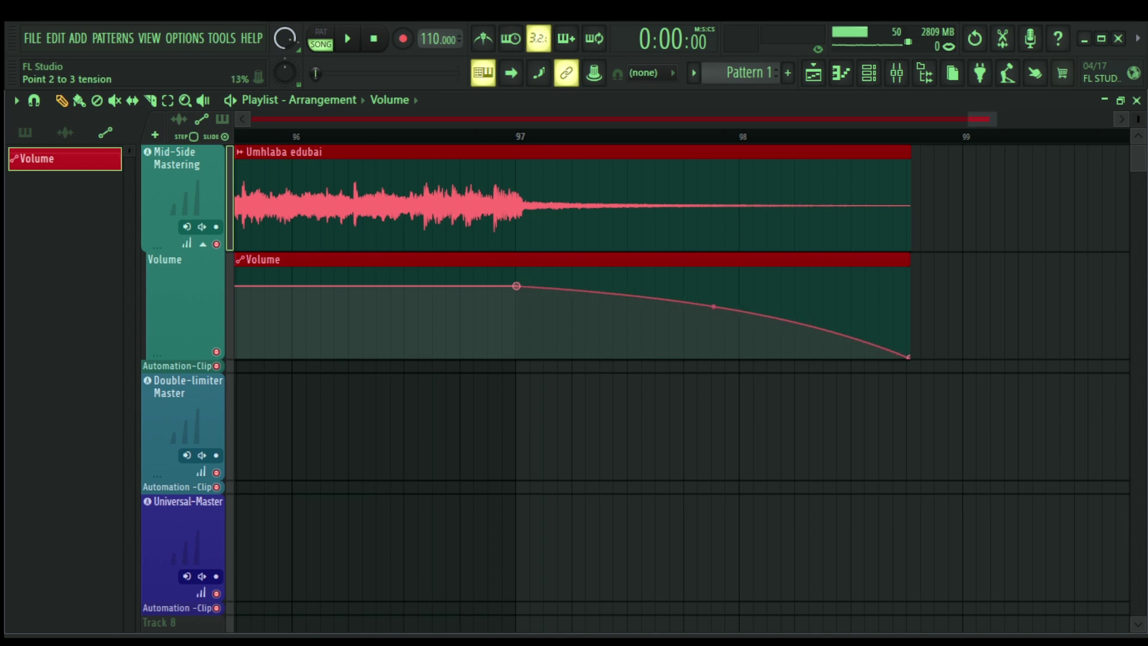
{"action": "scroll", "coordinate": [731, 313], "scroll_direction": "down", "scroll_amount": 2}
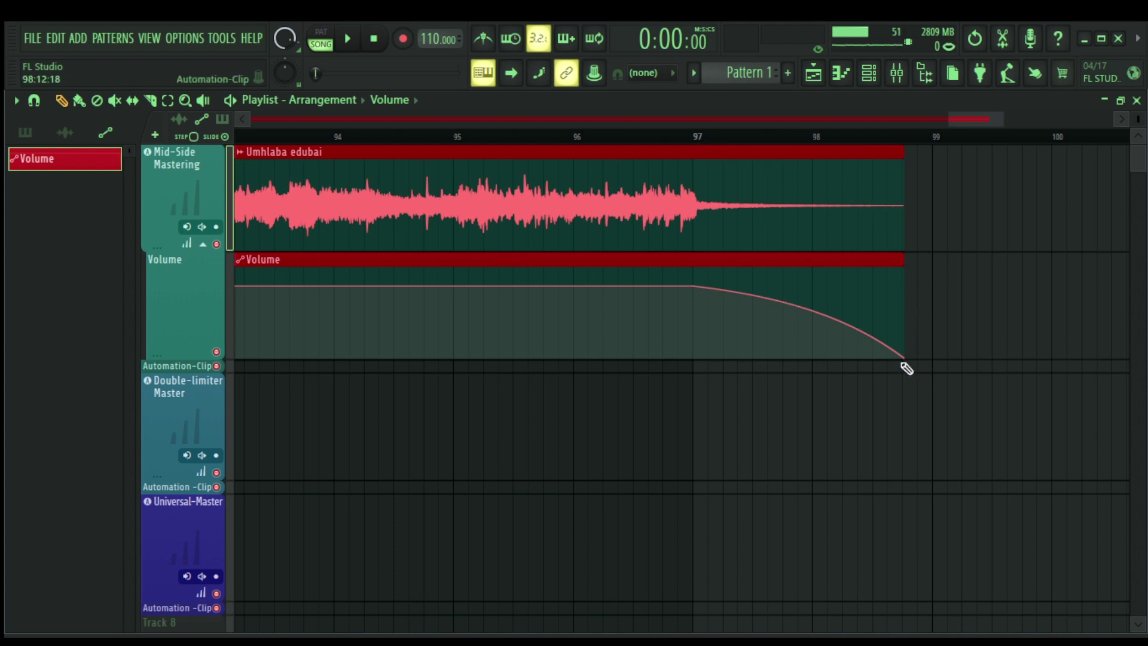
{"action": "scroll", "coordinate": [919, 224], "scroll_direction": "up", "scroll_amount": 1}
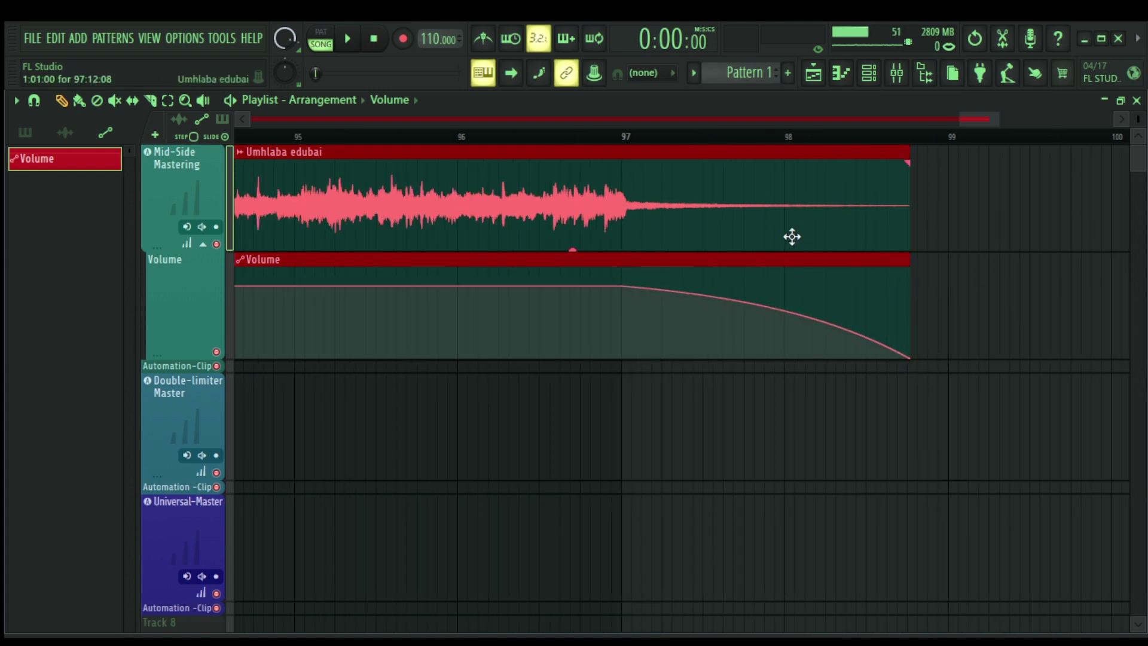
Play the Umhlaba edubai clip's loud section from around bar 32 to bar 40, and stop playback.
{"action": "scroll", "coordinate": [1016, 146], "scroll_direction": "down", "scroll_amount": 3}
{"action": "scroll", "coordinate": [272, 146], "scroll_direction": "up", "scroll_amount": 2}
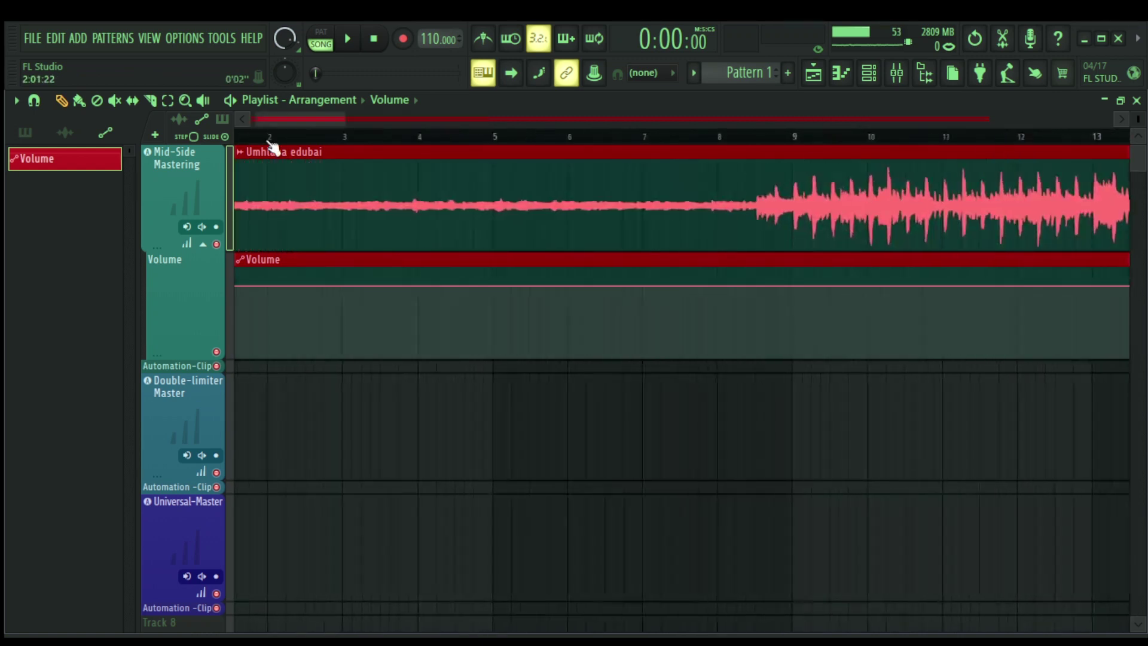
{"action": "scroll", "coordinate": [273, 146], "scroll_direction": "up", "scroll_amount": 1}
{"action": "scroll", "coordinate": [892, 147], "scroll_direction": "down", "scroll_amount": 6}
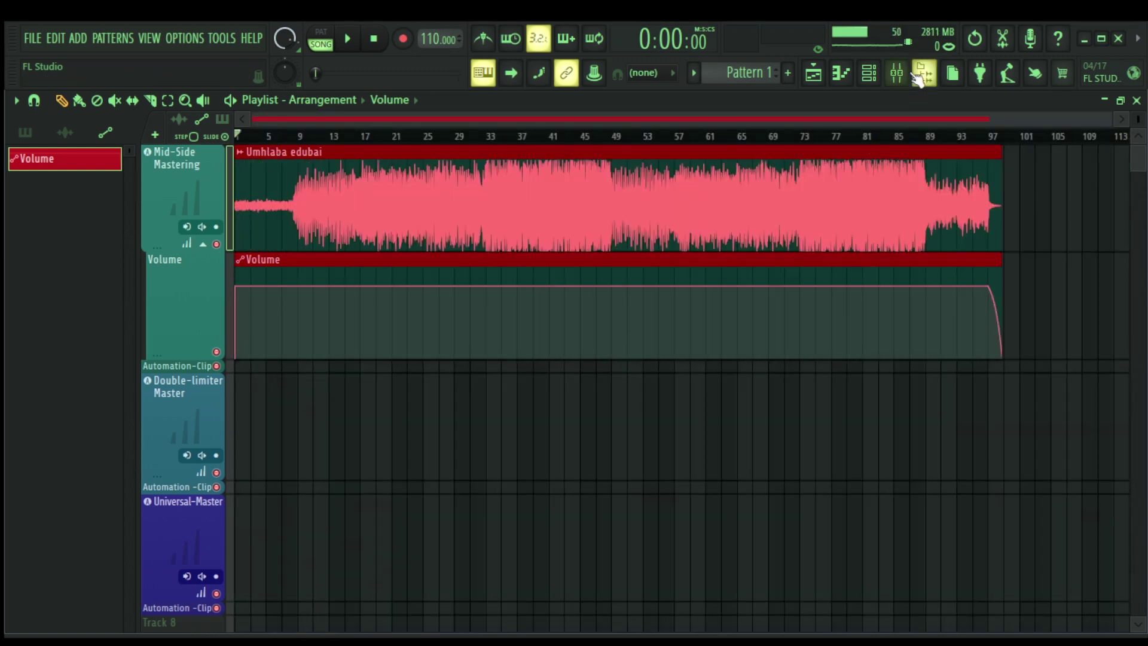
{"action": "left_click", "coordinate": [897, 73]}
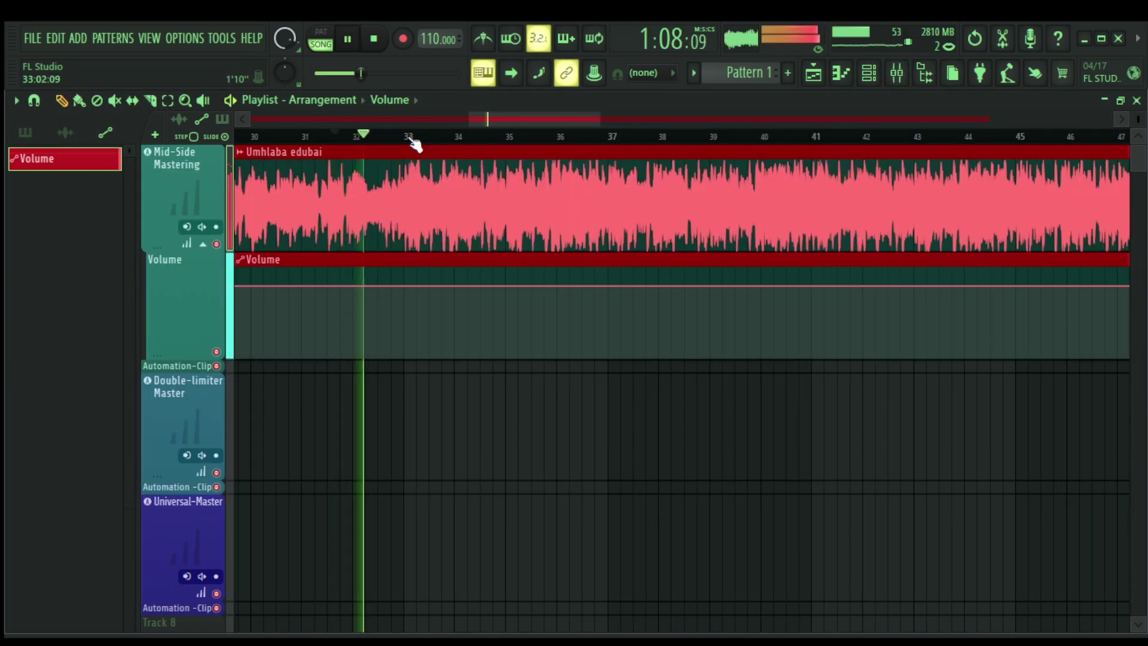
{"action": "scroll", "coordinate": [419, 142], "scroll_direction": "down", "scroll_amount": 1}
{"action": "scroll", "coordinate": [426, 139], "scroll_direction": "down", "scroll_amount": 2}
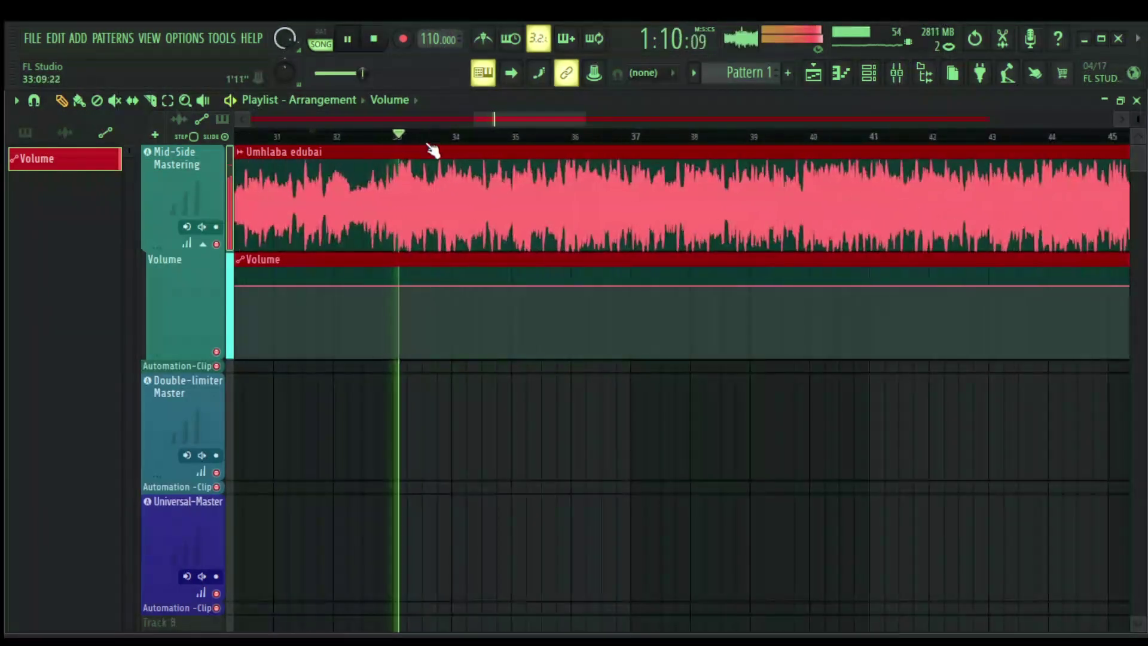
{"action": "scroll", "coordinate": [485, 142], "scroll_direction": "down", "scroll_amount": 3}
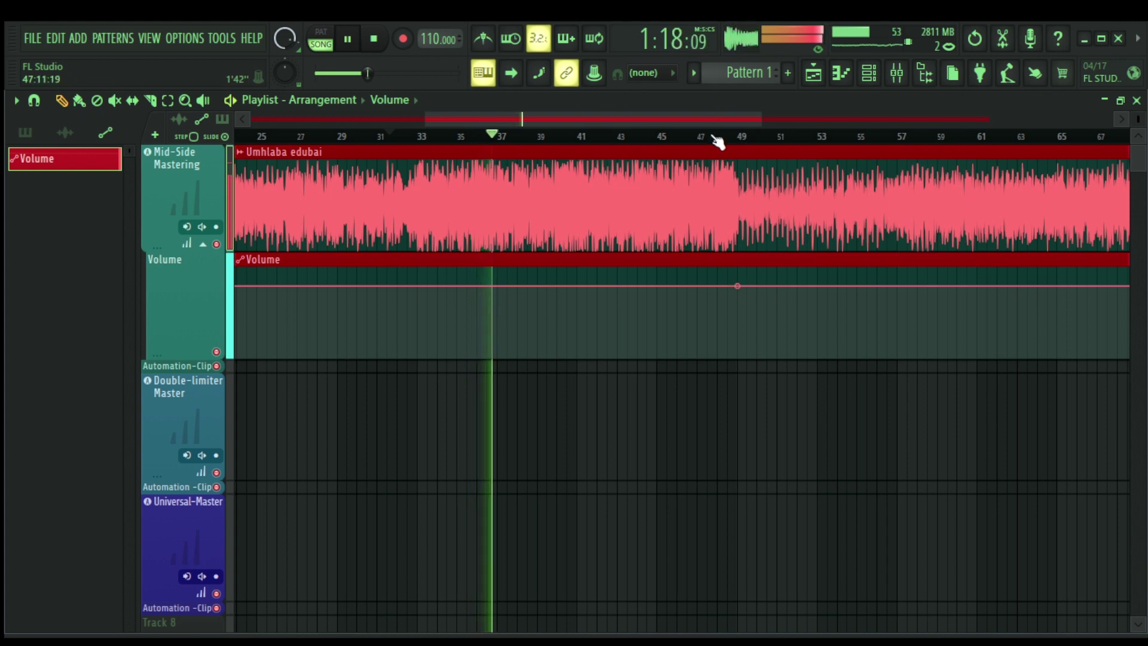
{"action": "left_click_drag", "start_coordinate": [717, 119], "coordinate": [686, 123]}
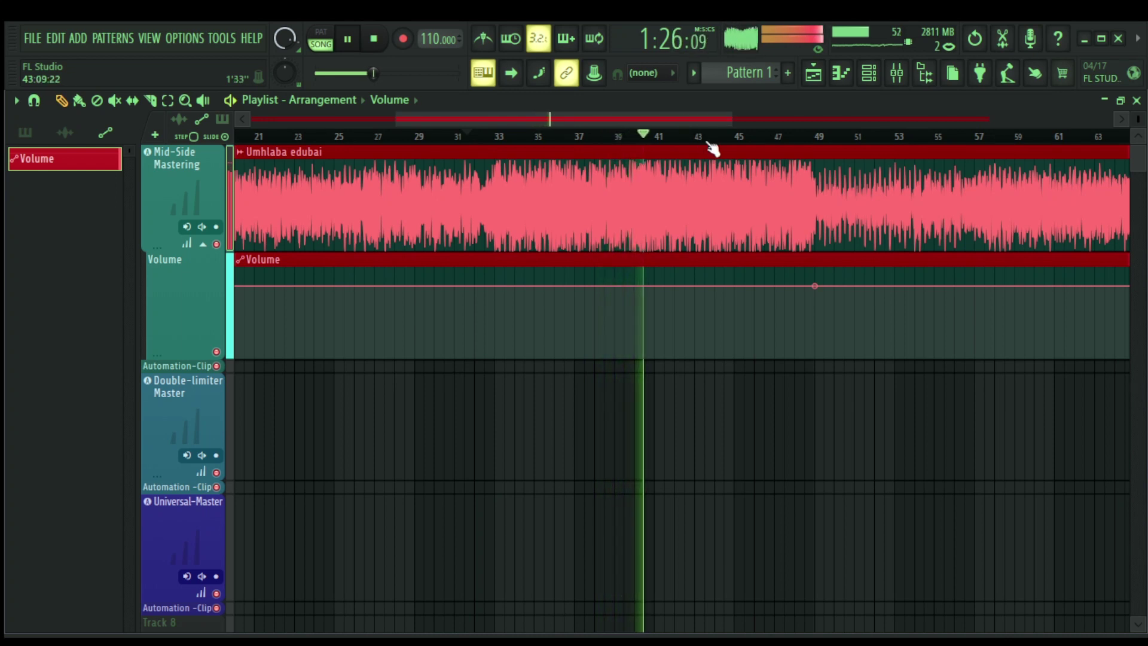
{"action": "key", "text": "space"}
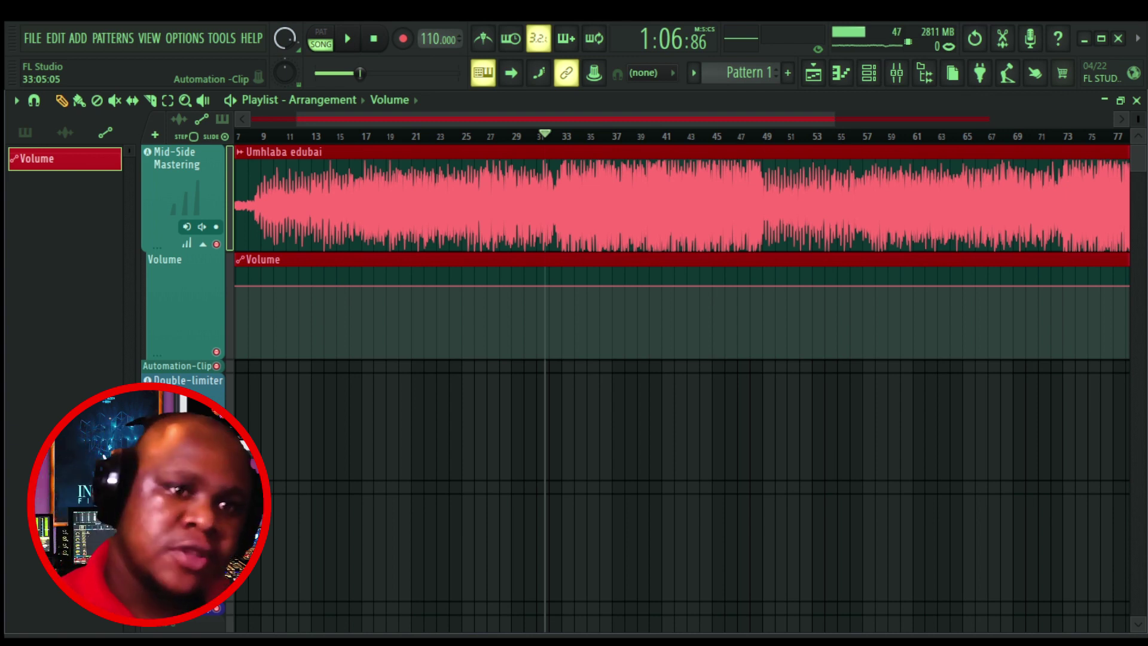
Open Polish-The Mix on the Mid-Side Mastering mixer track and set its HI band frequency to about 25 kHz.
{"action": "left_click", "coordinate": [896, 72]}
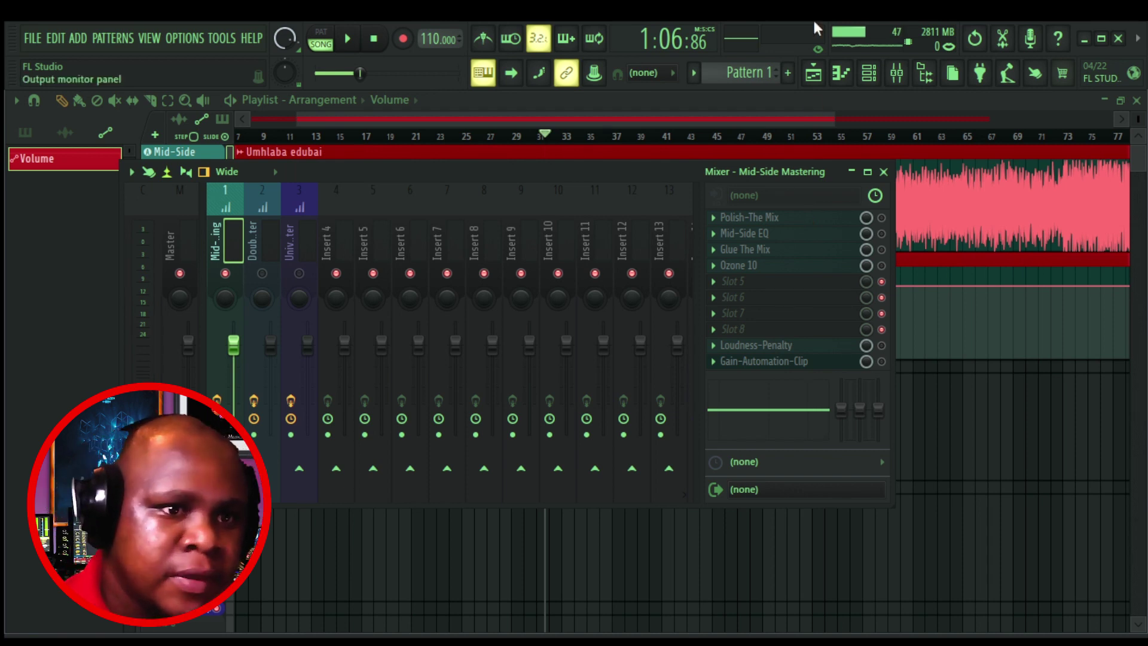
{"action": "left_click", "coordinate": [796, 219]}
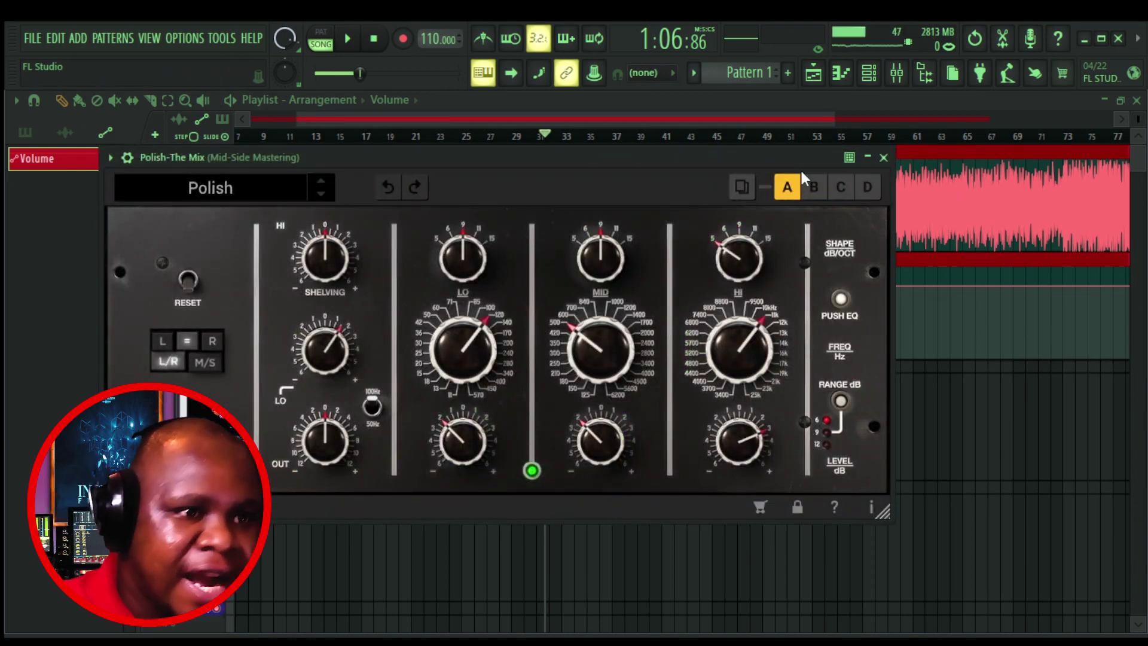
{"action": "left_click_drag", "start_coordinate": [688, 159], "coordinate": [764, 173]}
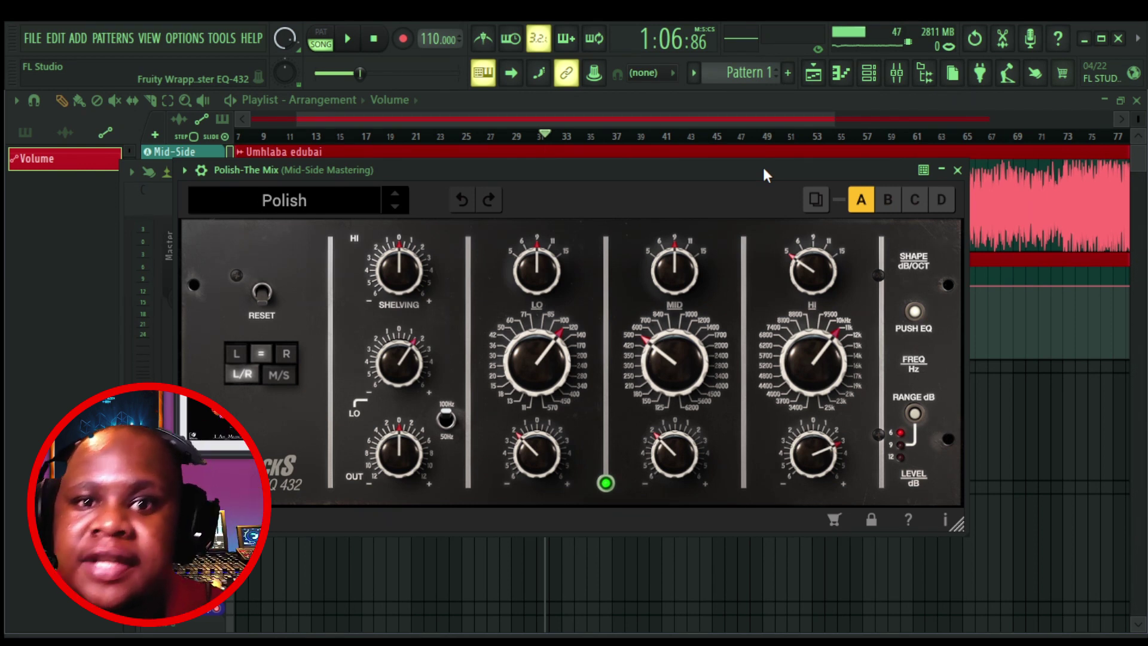
{"action": "left_click_drag", "start_coordinate": [764, 173], "coordinate": [787, 166]}
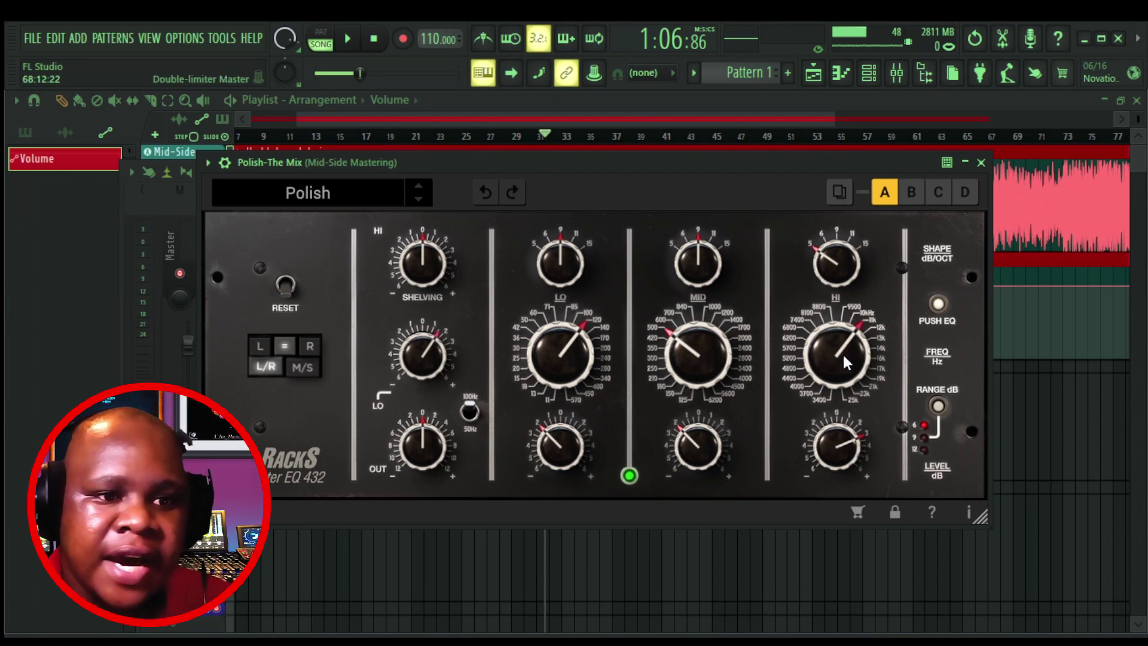
{"action": "left_click_drag", "start_coordinate": [839, 364], "coordinate": [840, 316]}
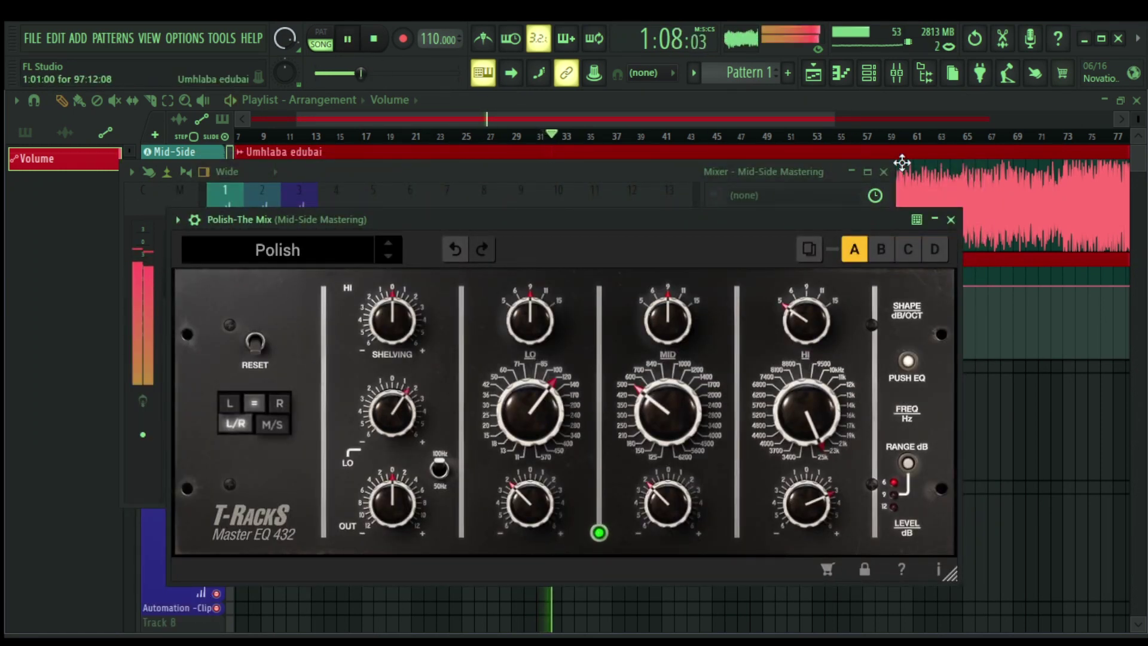
Uncover the playlist waveform from the mixer and plugin windows, and restart playback from around bar 26.
{"action": "left_click", "coordinate": [883, 173]}
{"action": "left_click", "coordinate": [884, 173]}
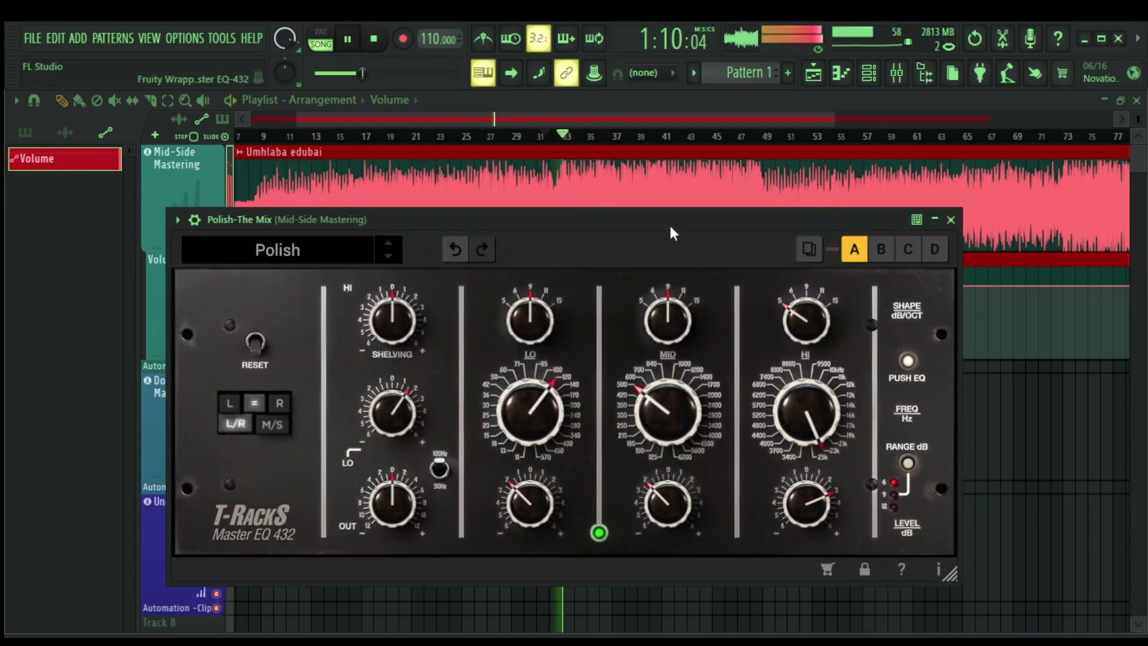
{"action": "left_click_drag", "start_coordinate": [669, 224], "coordinate": [732, 313]}
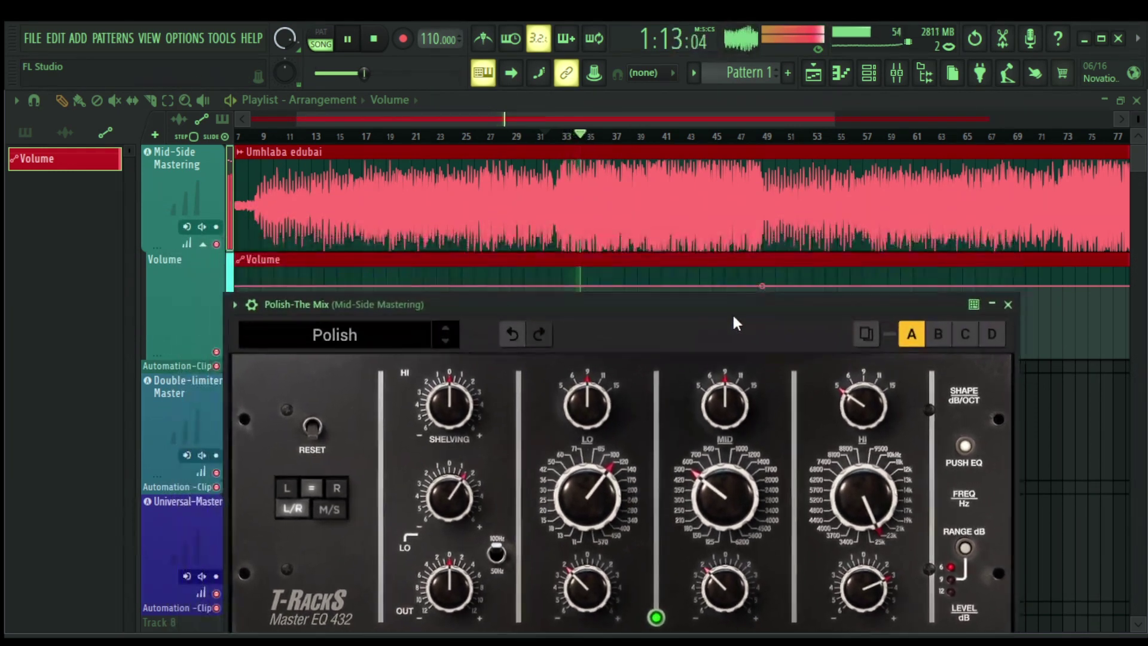
{"action": "left_click", "coordinate": [483, 143]}
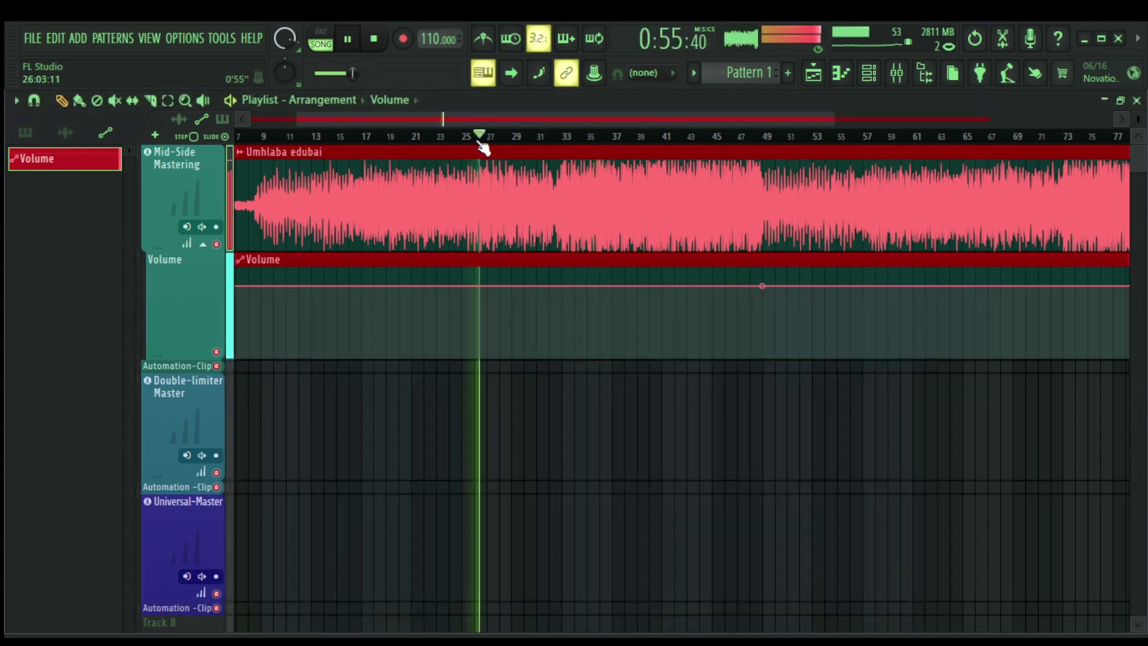
Bypass and re-enable Polish-The Mix on the Mid-Side Mastering mixer track during playback to compare the sound.
{"action": "left_click", "coordinate": [896, 73]}
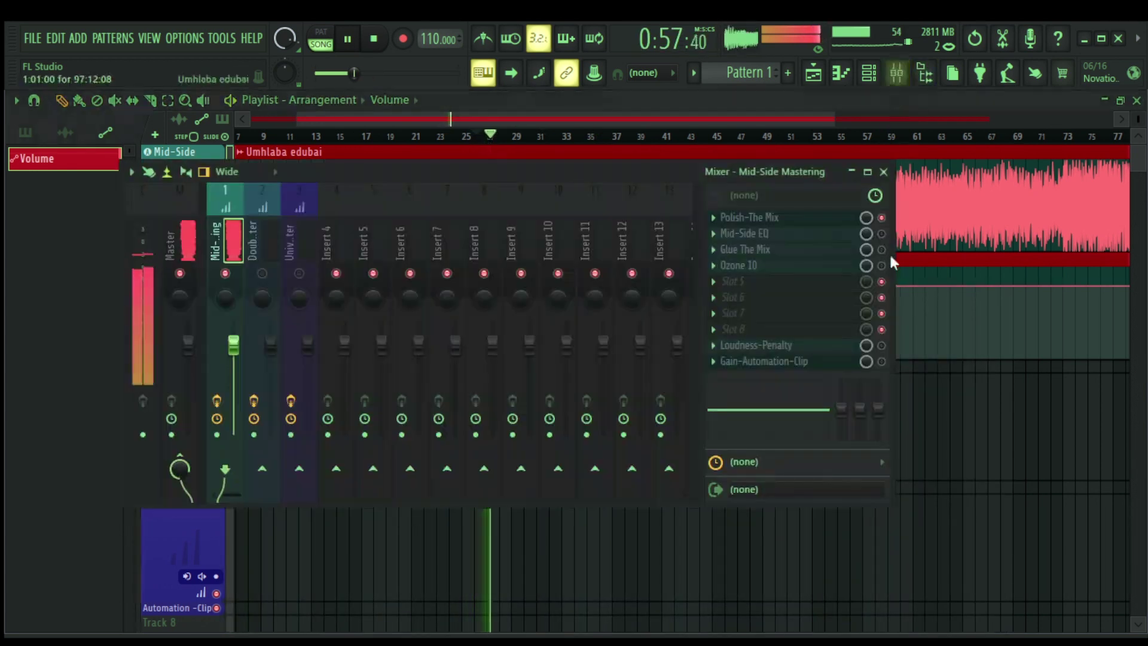
{"action": "left_click", "coordinate": [793, 220]}
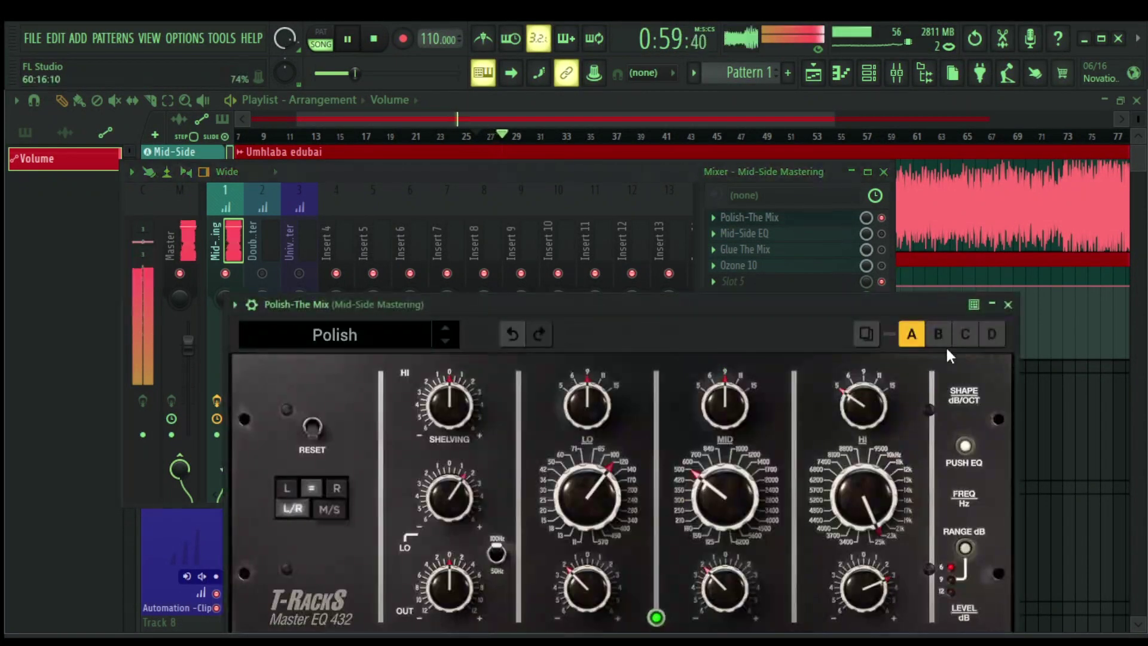
{"action": "left_click", "coordinate": [881, 219]}
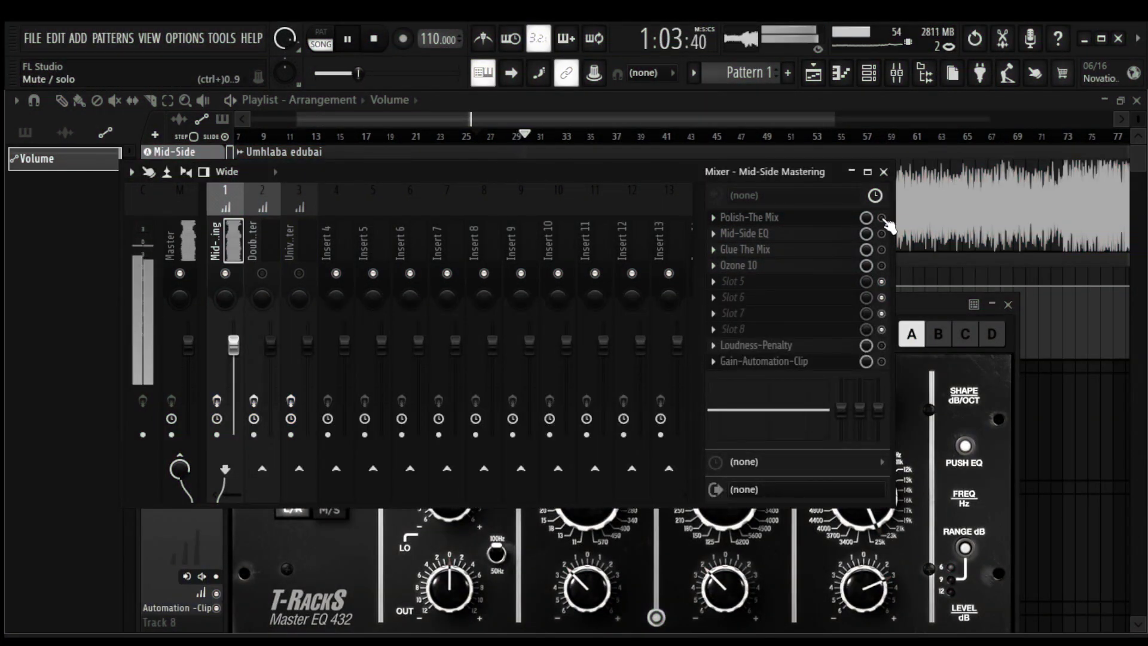
{"action": "left_click", "coordinate": [882, 219]}
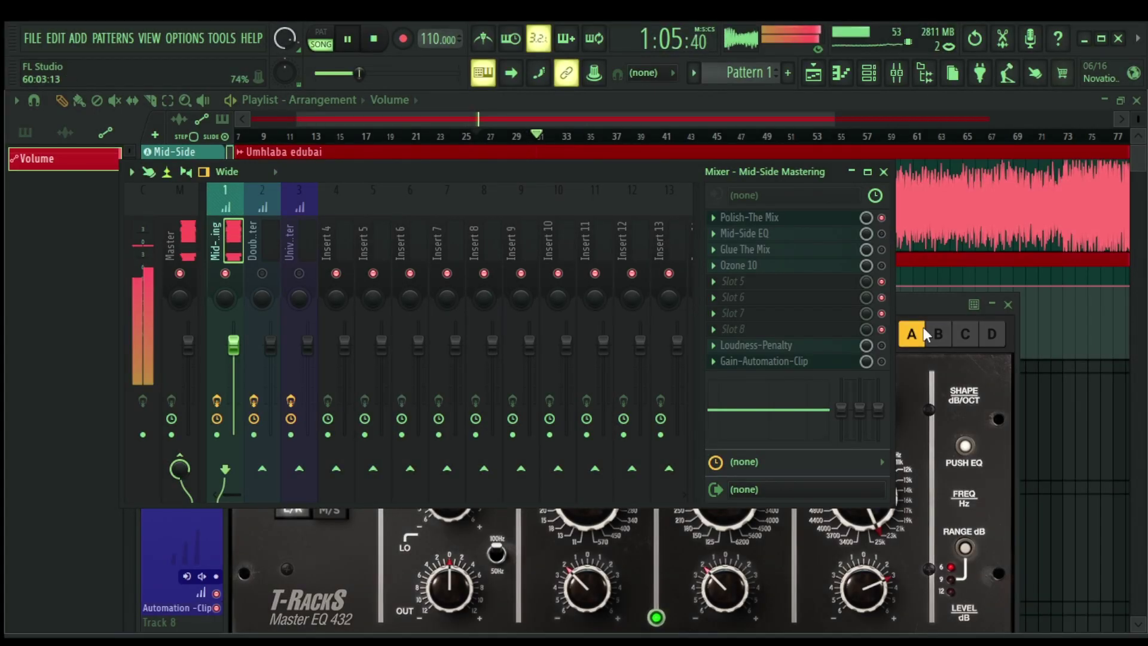
{"action": "left_click", "coordinate": [932, 301]}
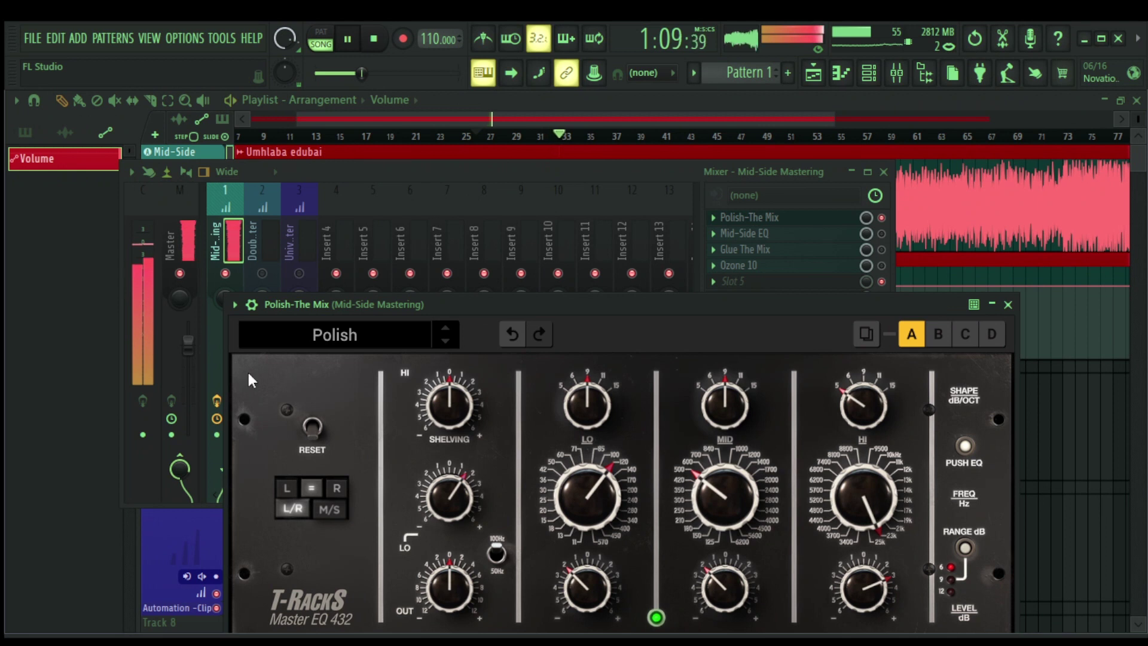
Toggle Polish-The Mix off and on from its own window while the song plays, and stop playback.
{"action": "mouse_move", "coordinate": [825, 326]}
{"action": "left_click", "coordinate": [963, 331]}
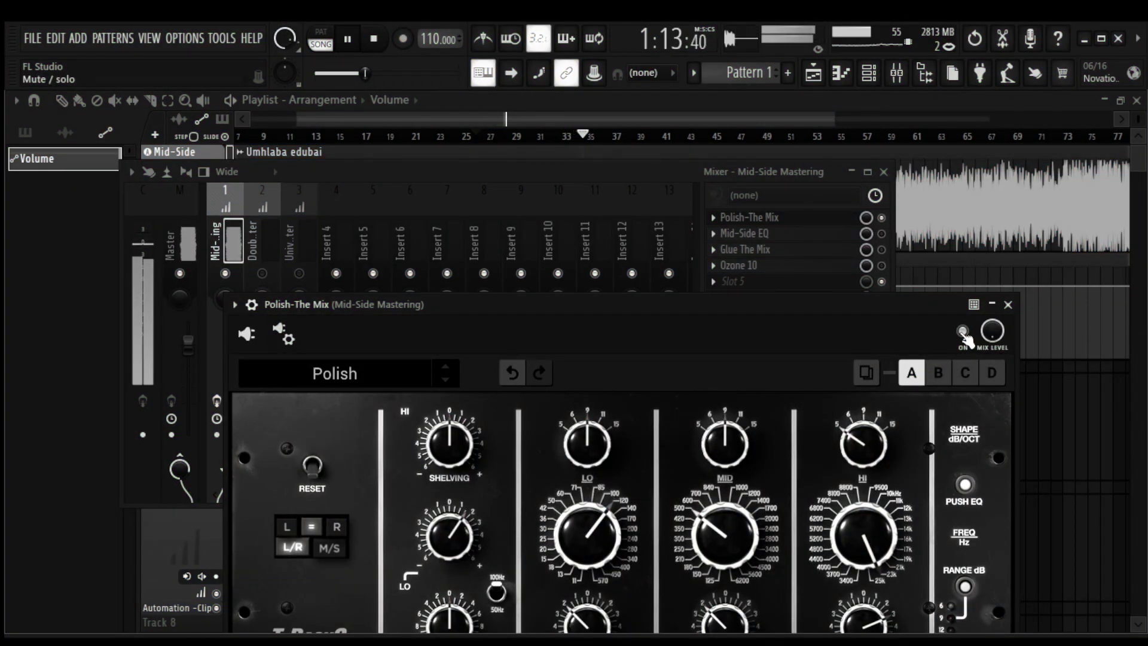
{"action": "left_click", "coordinate": [963, 332]}
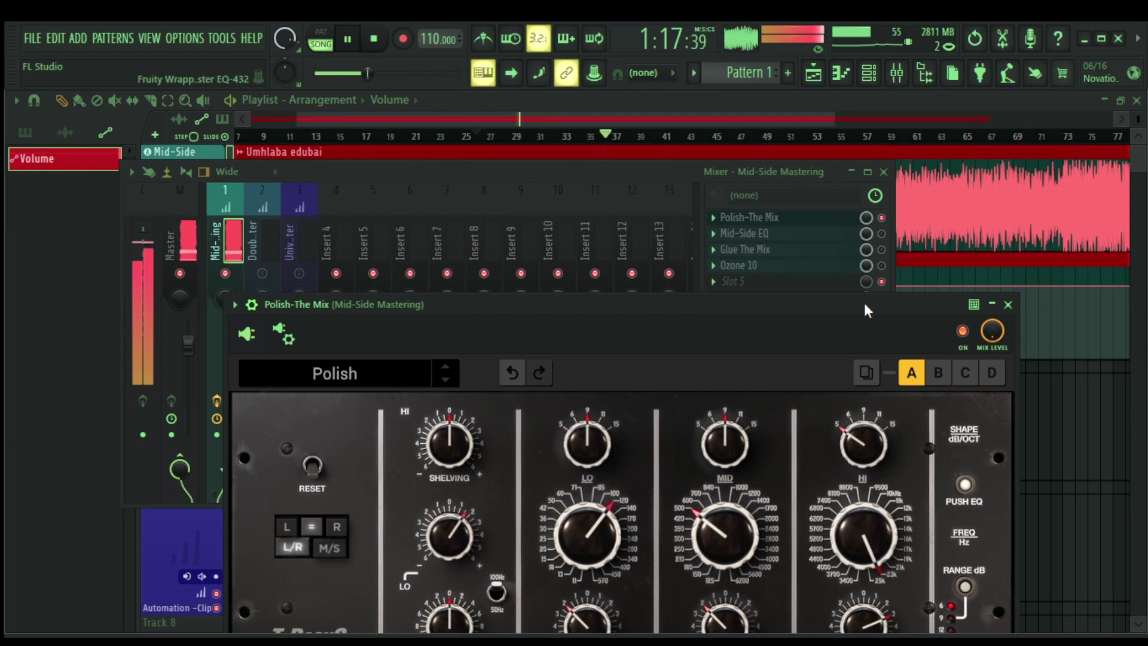
{"action": "left_click_drag", "start_coordinate": [863, 303], "coordinate": [872, 280]}
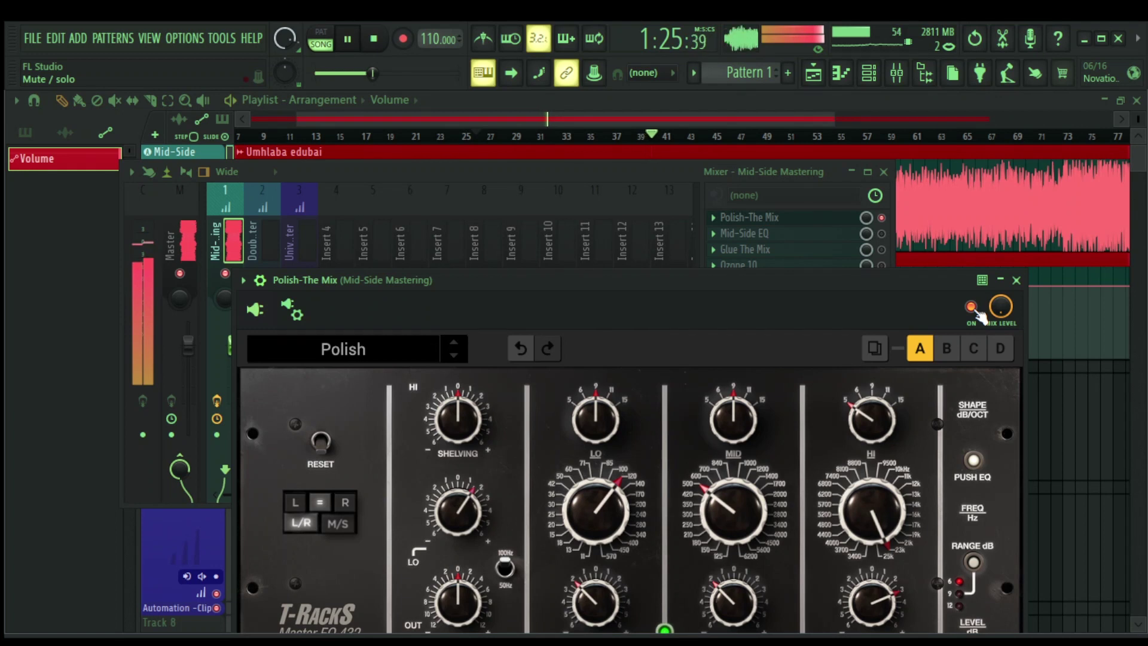
{"action": "key", "text": "space"}
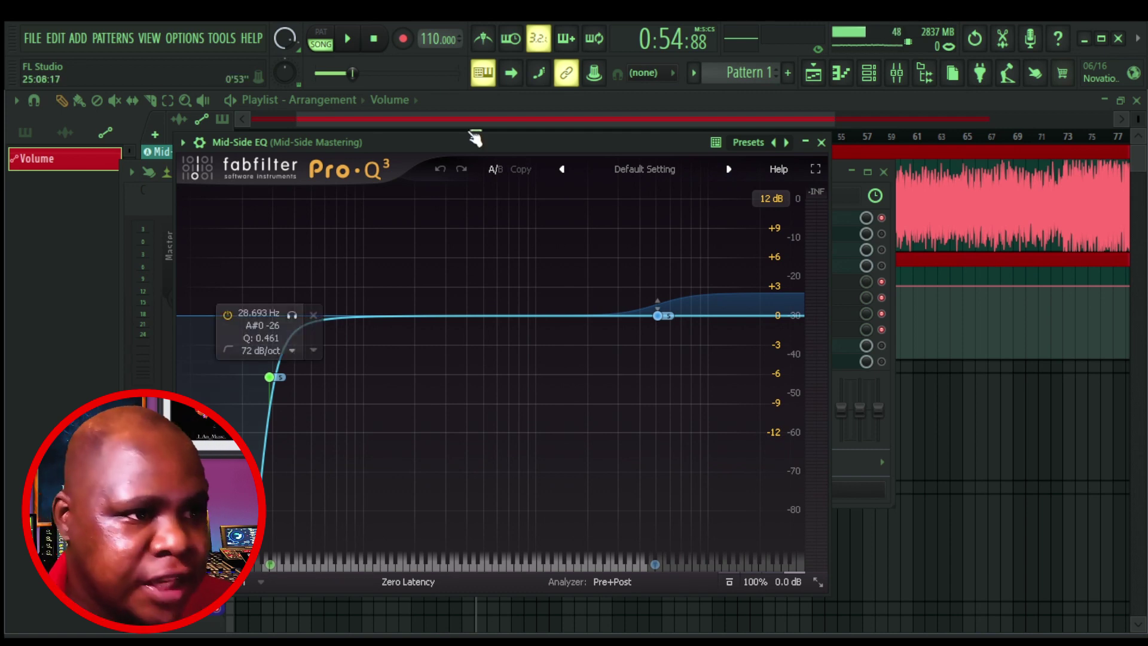
Review the Side high shelf and low-cut band settings in the Mid-Side EQ plugin.
{"action": "left_click_drag", "start_coordinate": [474, 137], "coordinate": [569, 107]}
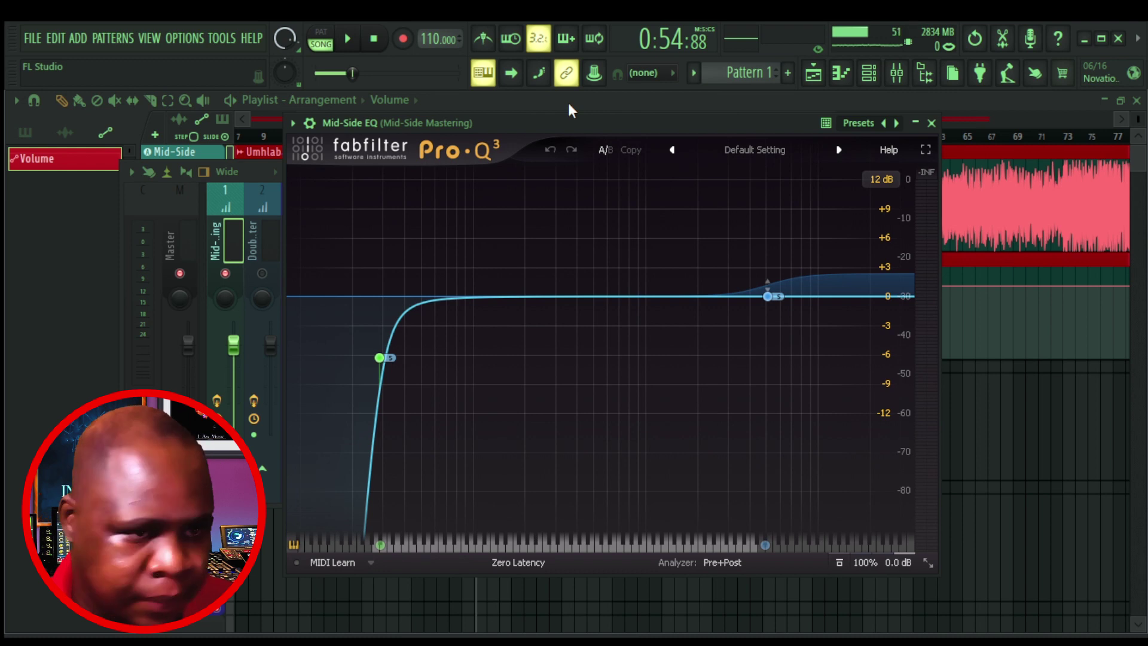
{"action": "left_click", "coordinate": [768, 296]}
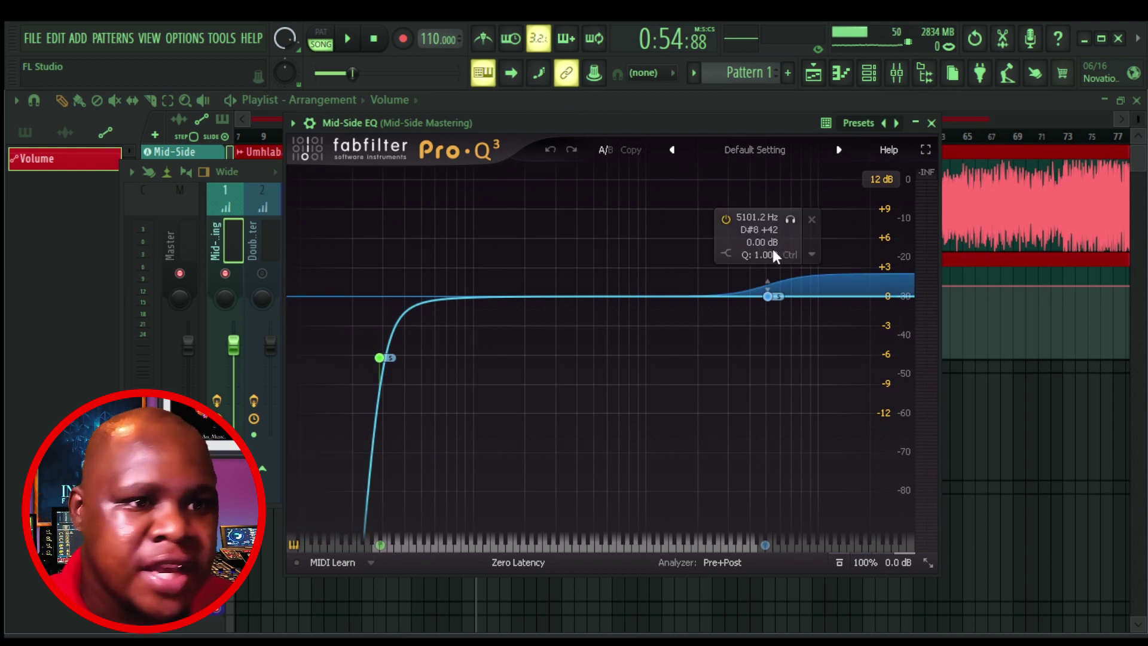
{"action": "left_click", "coordinate": [772, 297]}
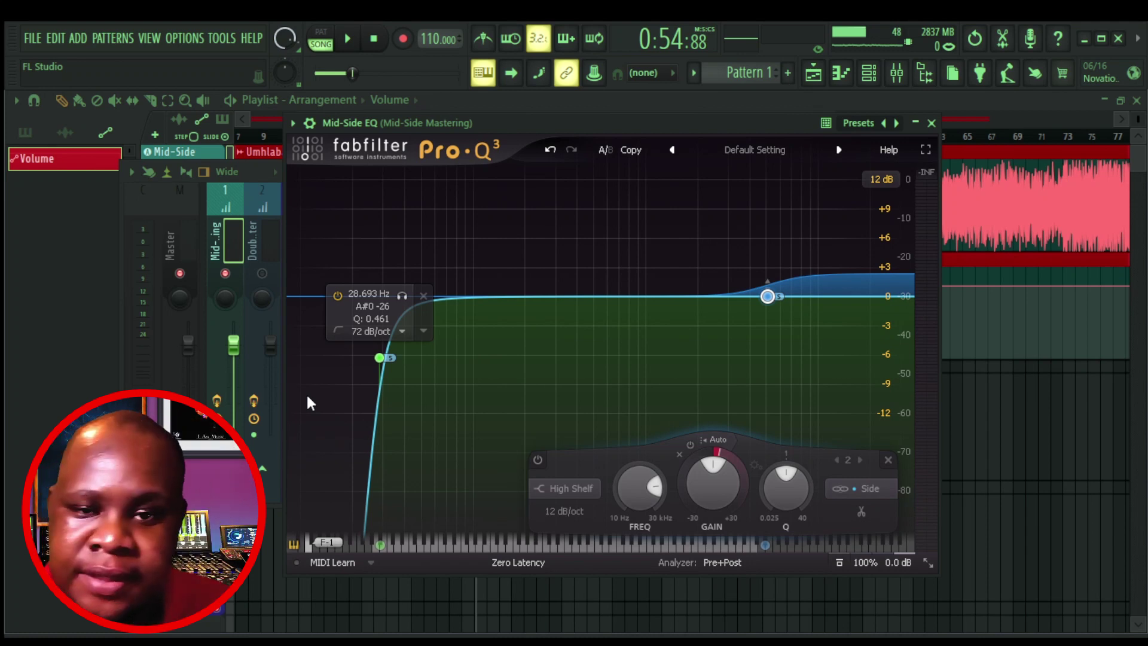
{"action": "mouse_move", "coordinate": [453, 358]}
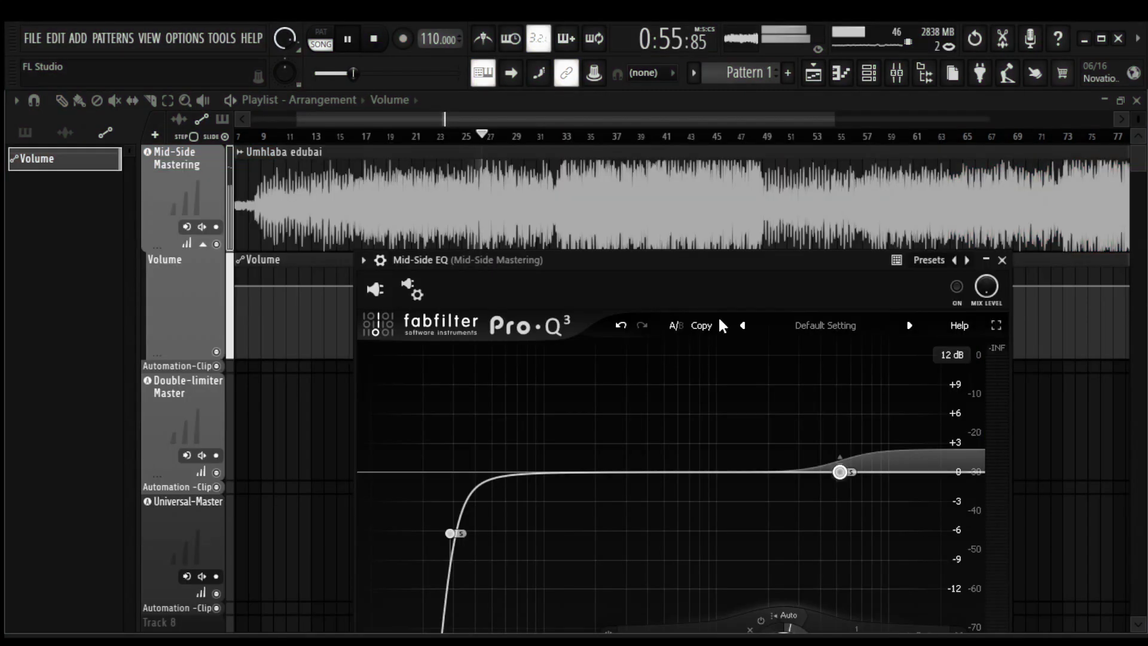
Enable the Mid-Side EQ plugin on the Mid-Side Mastering track while the song plays.
{"action": "left_click", "coordinate": [956, 287]}
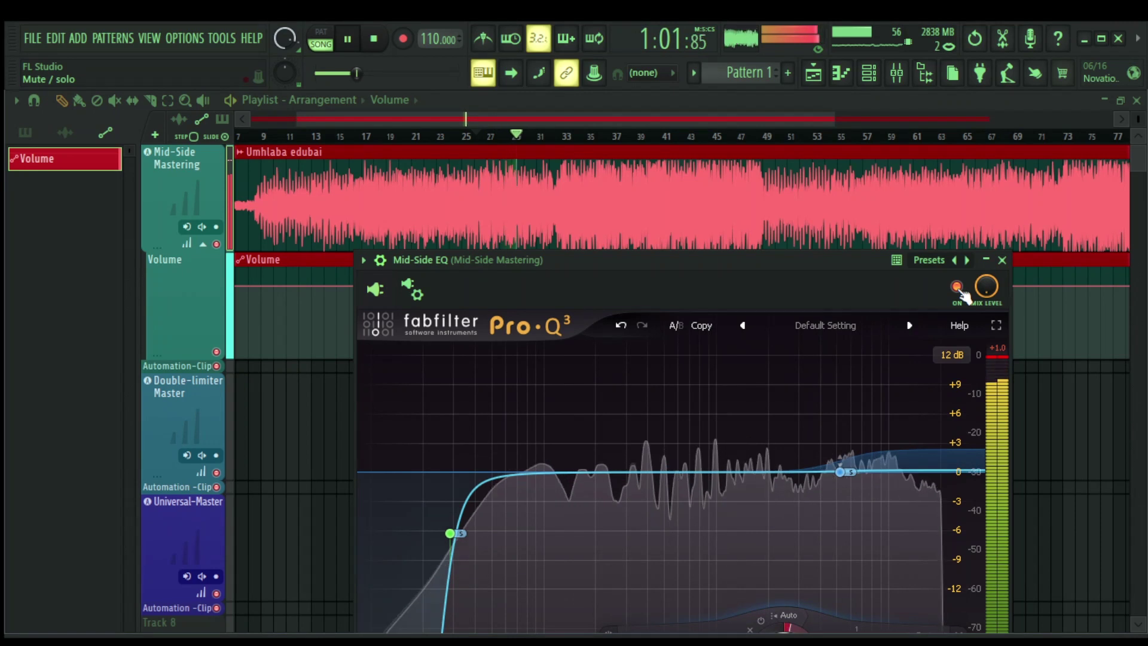
Toggle the Mid-Side EQ plugin off and on during playback to compare the sound, and stop playback.
{"action": "left_click", "coordinate": [958, 288]}
{"action": "left_click", "coordinate": [957, 288]}
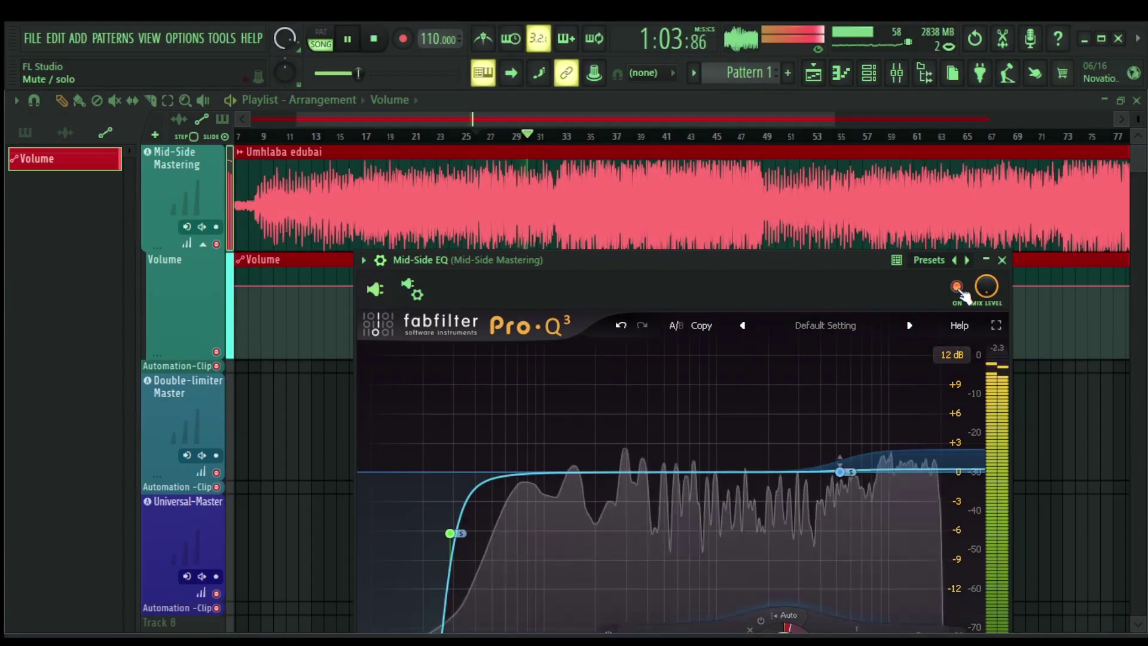
{"action": "left_click_drag", "start_coordinate": [828, 271], "coordinate": [832, 264]}
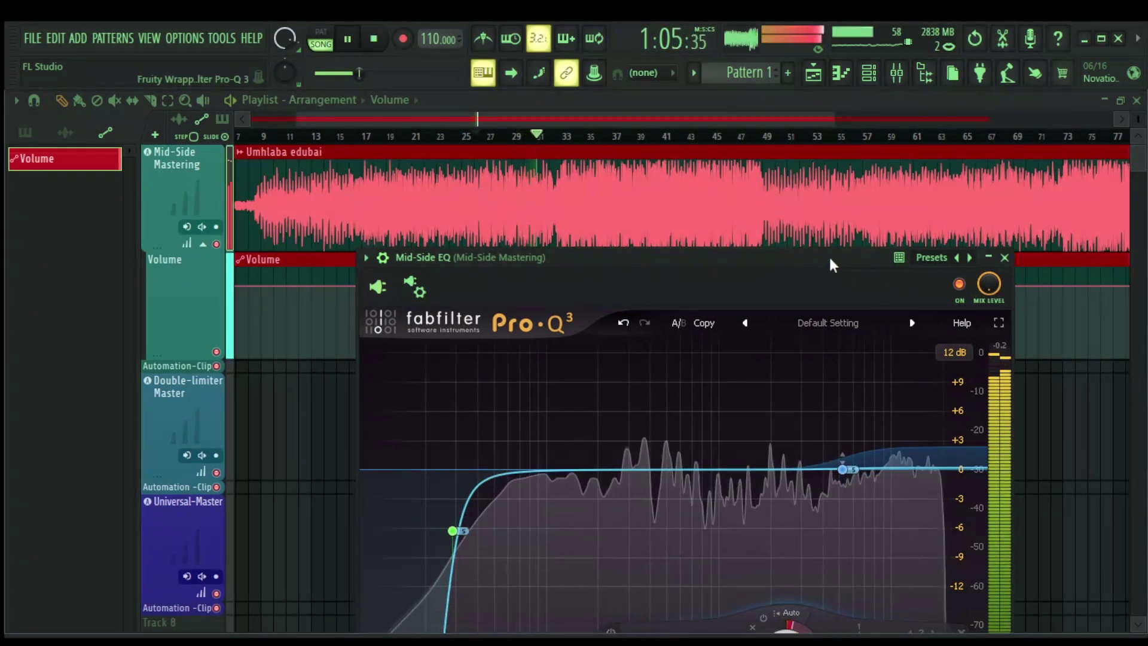
{"action": "left_click", "coordinate": [962, 283]}
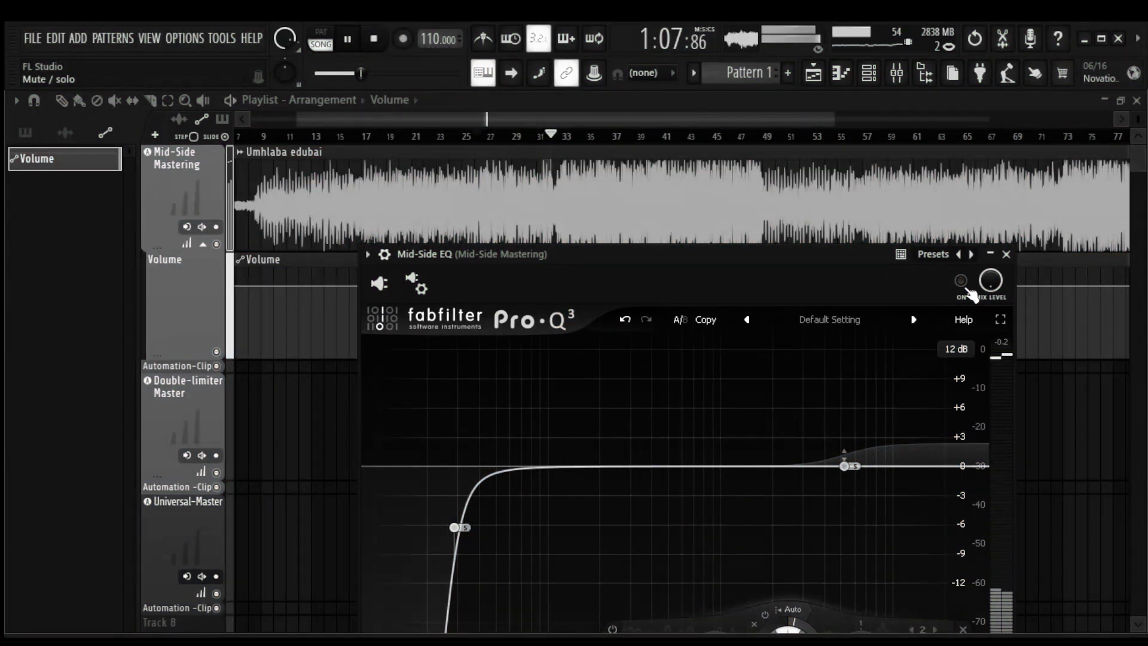
{"action": "left_click", "coordinate": [963, 287]}
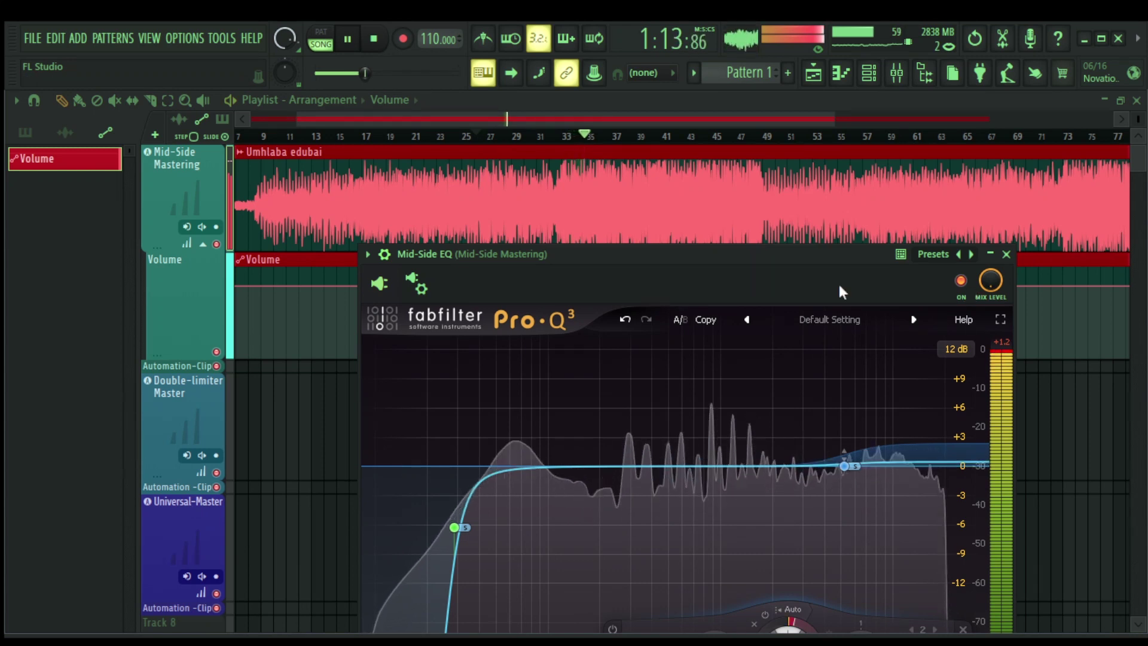
{"action": "left_click", "coordinate": [962, 283]}
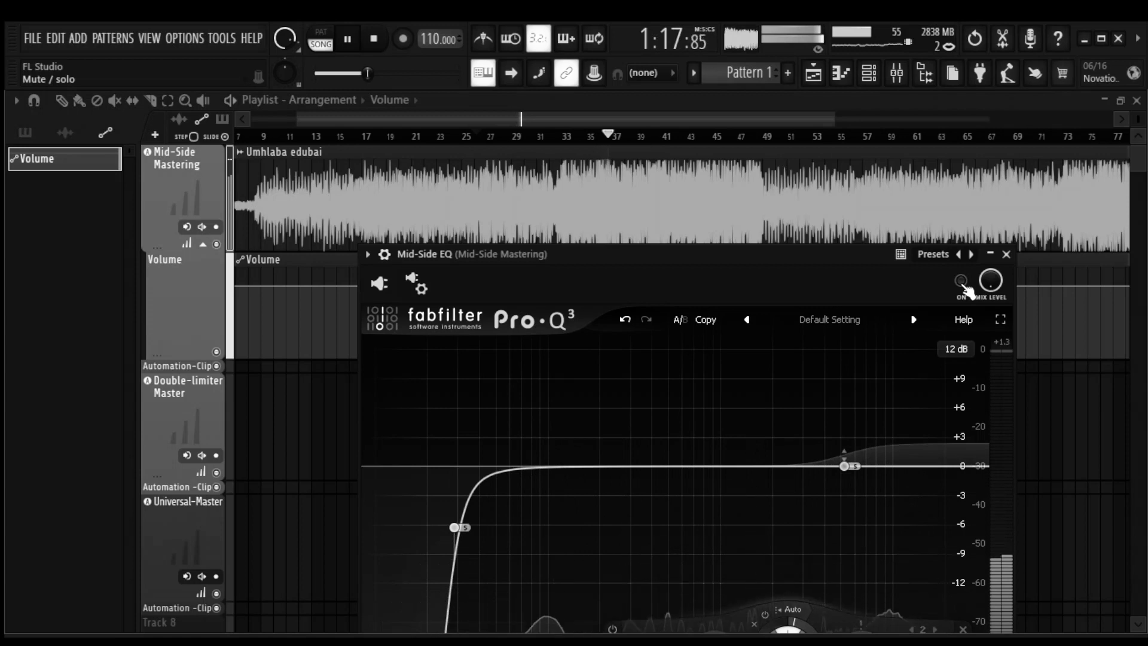
{"action": "left_click", "coordinate": [963, 284]}
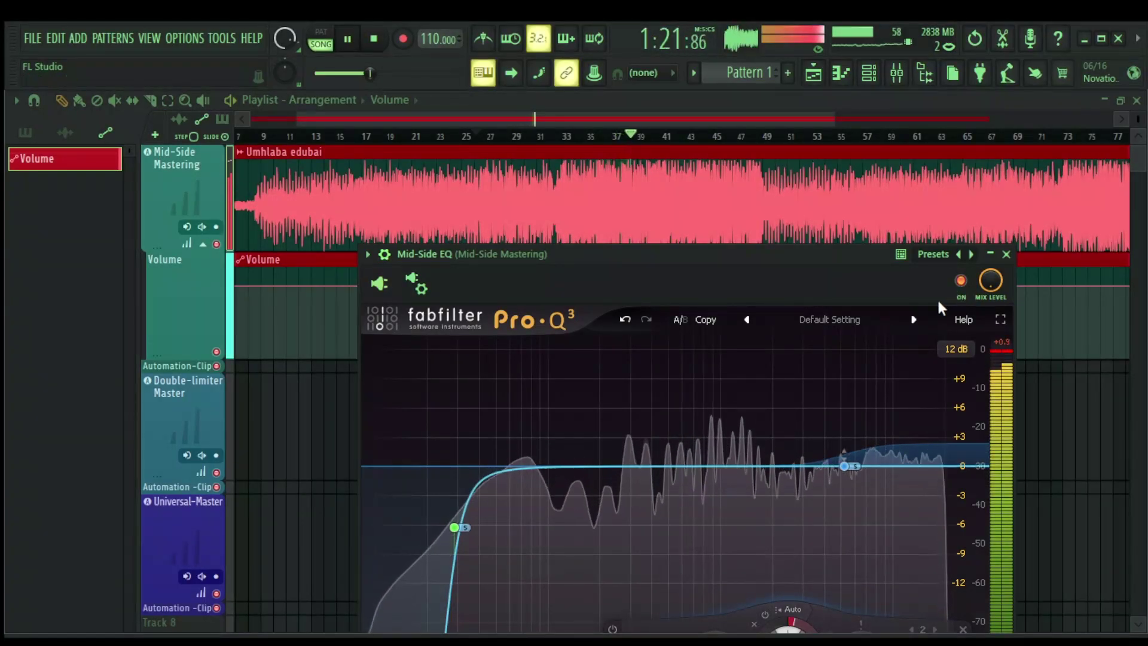
{"action": "key", "text": "space"}
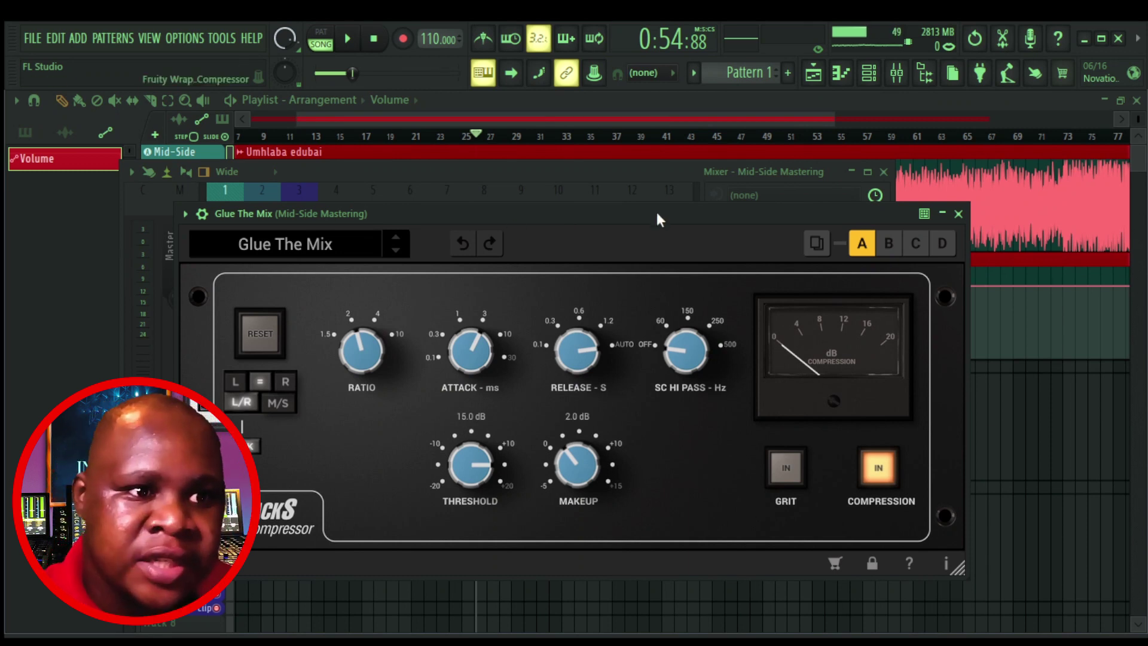
Listen to the song through Glue The Mix, and review the plugin chains on the Mid-Side Mastering and Universal-Master mixer tracks.
{"action": "left_click_drag", "start_coordinate": [658, 213], "coordinate": [672, 195]}
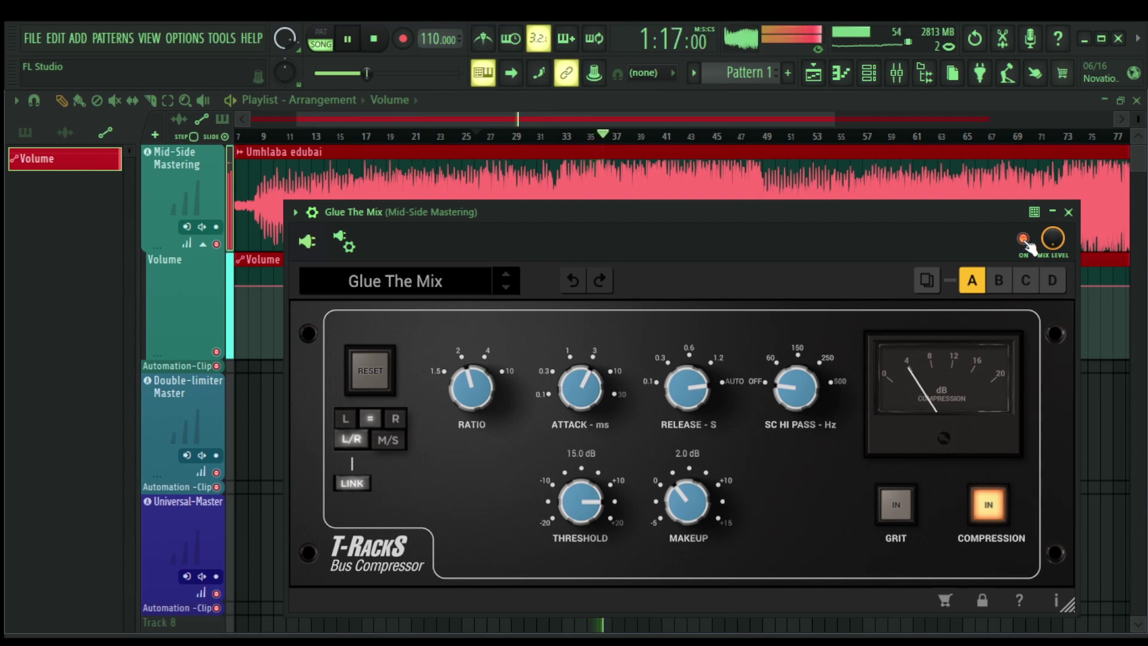
{"action": "key", "text": "space"}
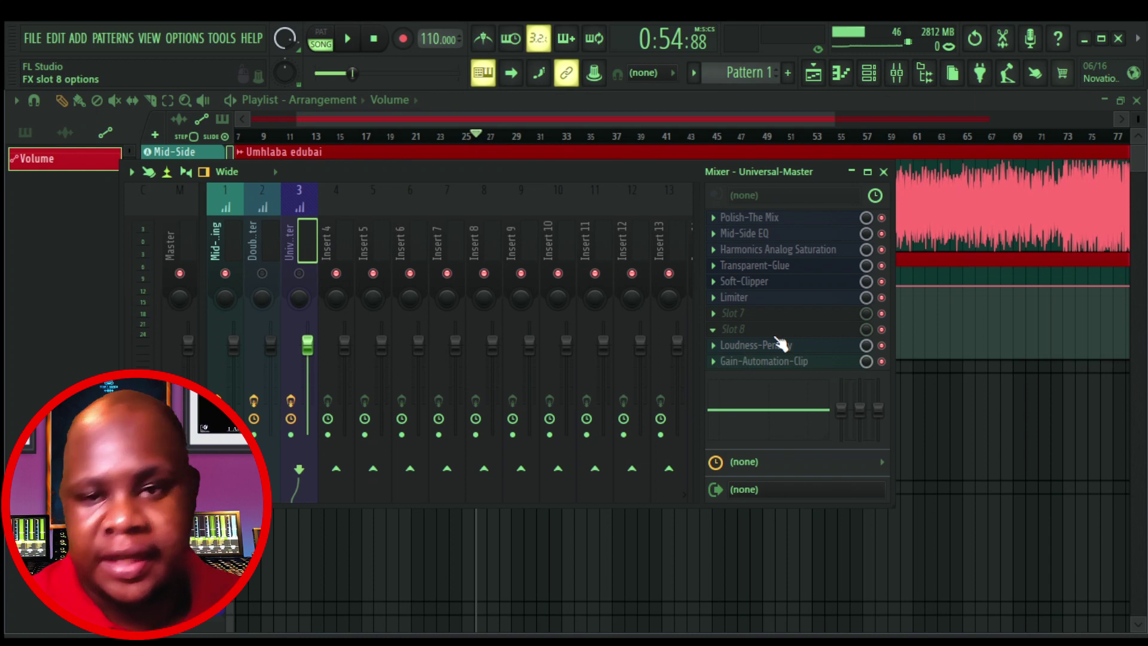
{"action": "left_click", "coordinate": [224, 239]}
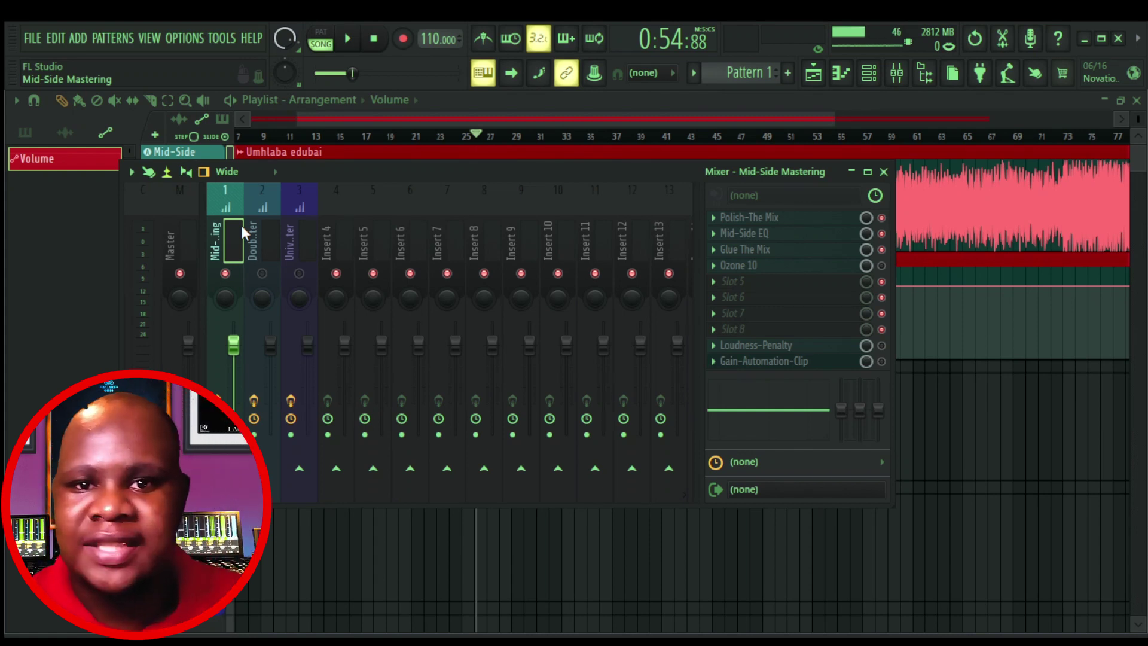
{"action": "left_click", "coordinate": [306, 226]}
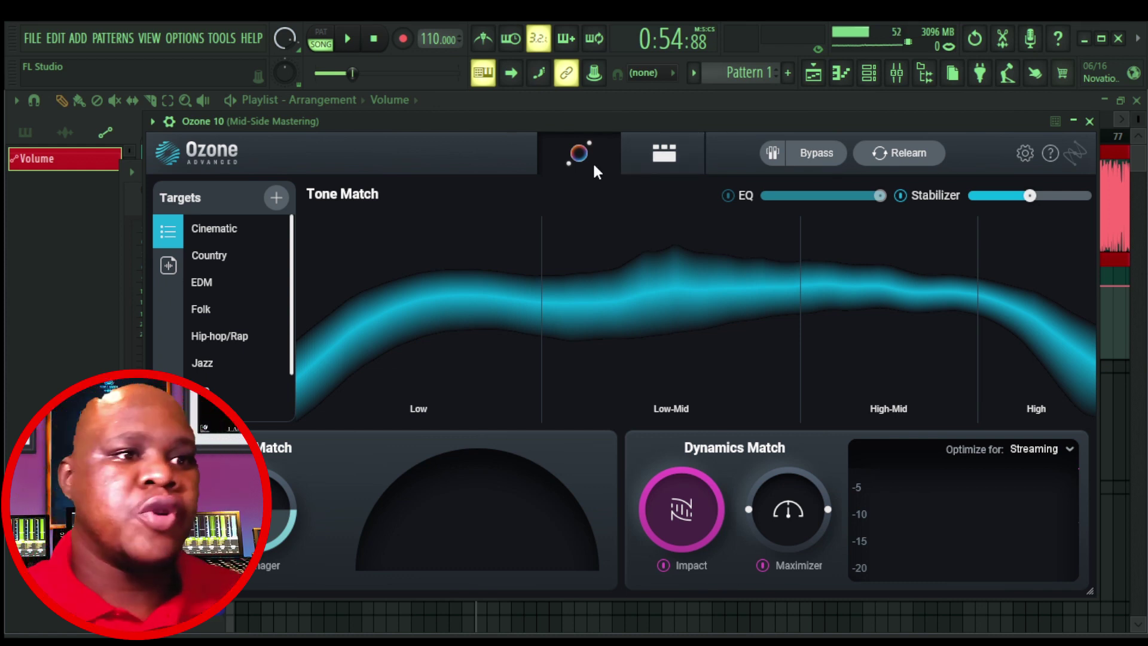
Close the mixer and have Ozone 10 on Mid-Side Mastering relearn the song.
{"action": "left_click_drag", "start_coordinate": [809, 121], "coordinate": [806, 228]}
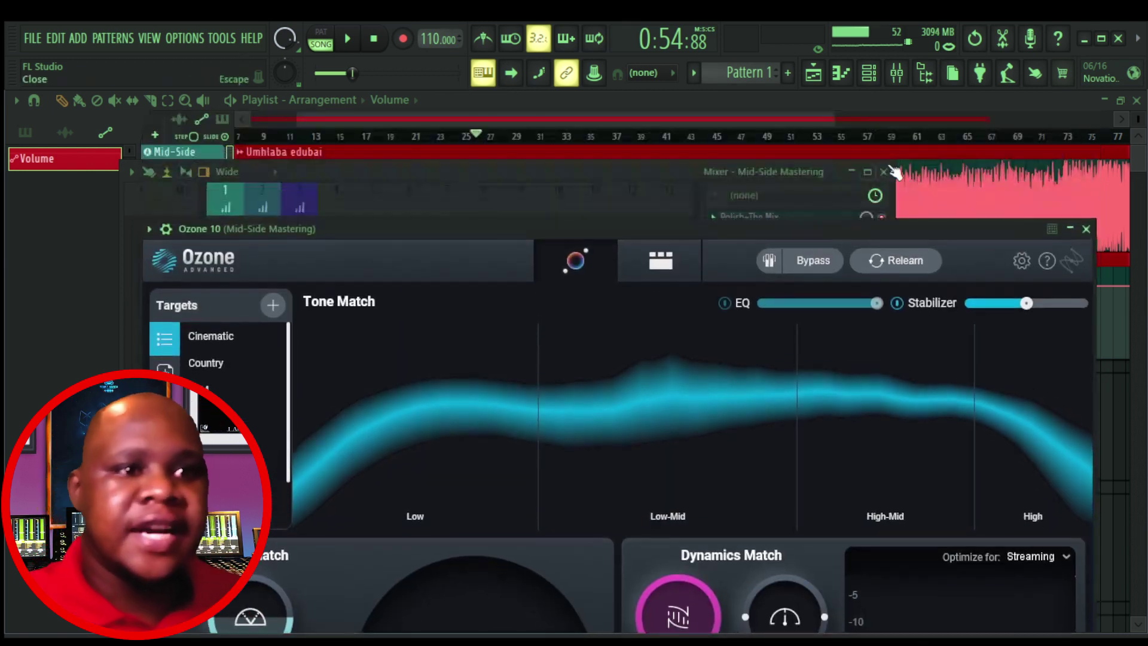
{"action": "left_click", "coordinate": [884, 172]}
{"action": "left_click_drag", "start_coordinate": [619, 223], "coordinate": [619, 276]}
{"action": "scroll", "coordinate": [584, 136], "scroll_direction": "up", "scroll_amount": 2}
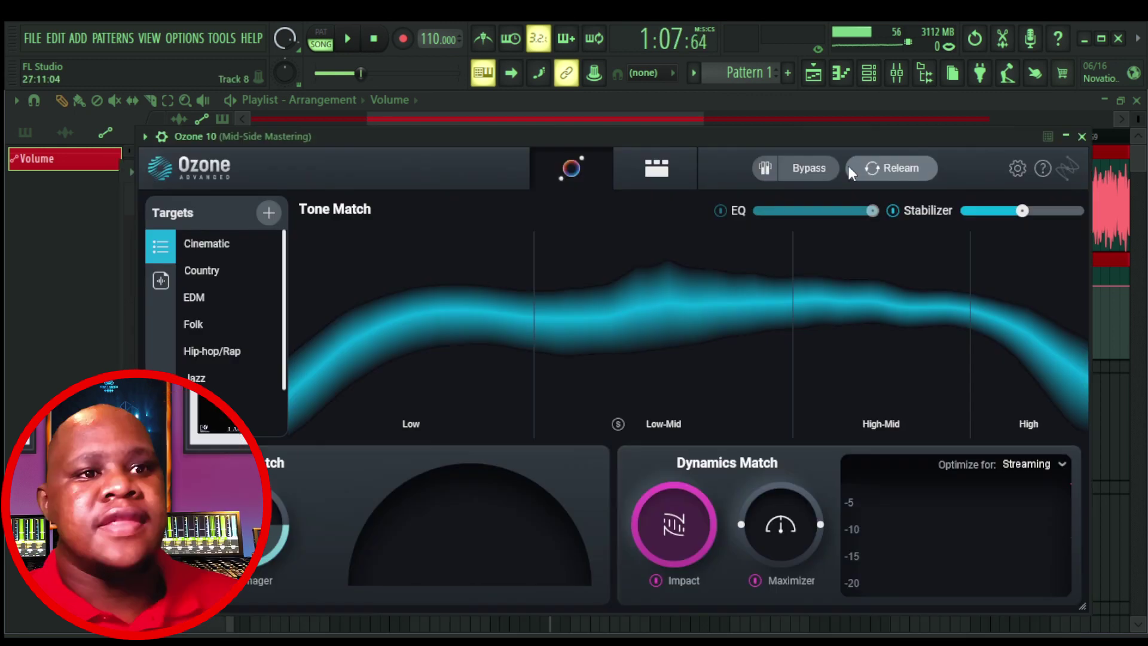
{"action": "left_click_drag", "start_coordinate": [704, 140], "coordinate": [704, 161]}
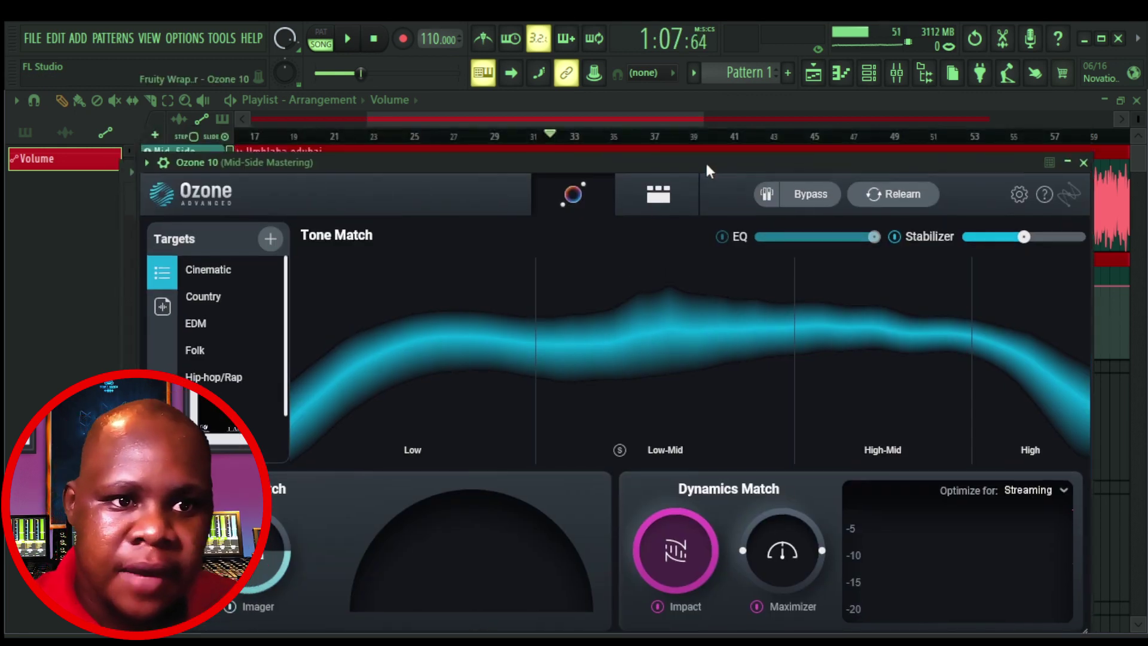
{"action": "left_click", "coordinate": [916, 194]}
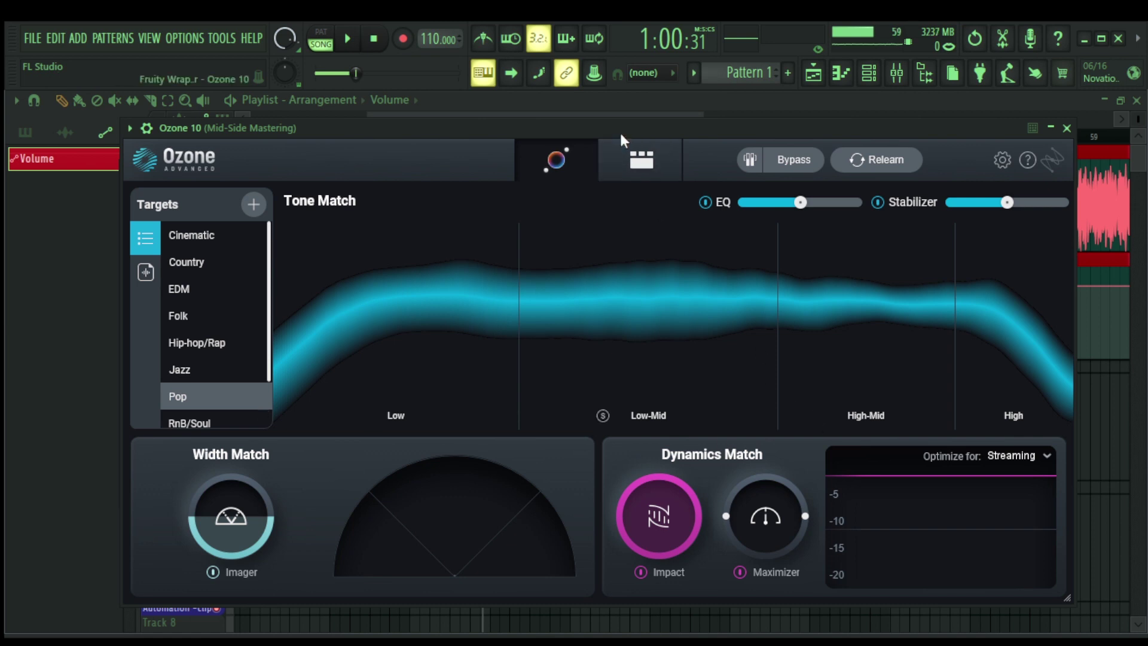
Switch Ozone 10 to its detailed module view, listen to the song with the Stabilizer displayed, and stop playback.
{"action": "left_click", "coordinate": [649, 172]}
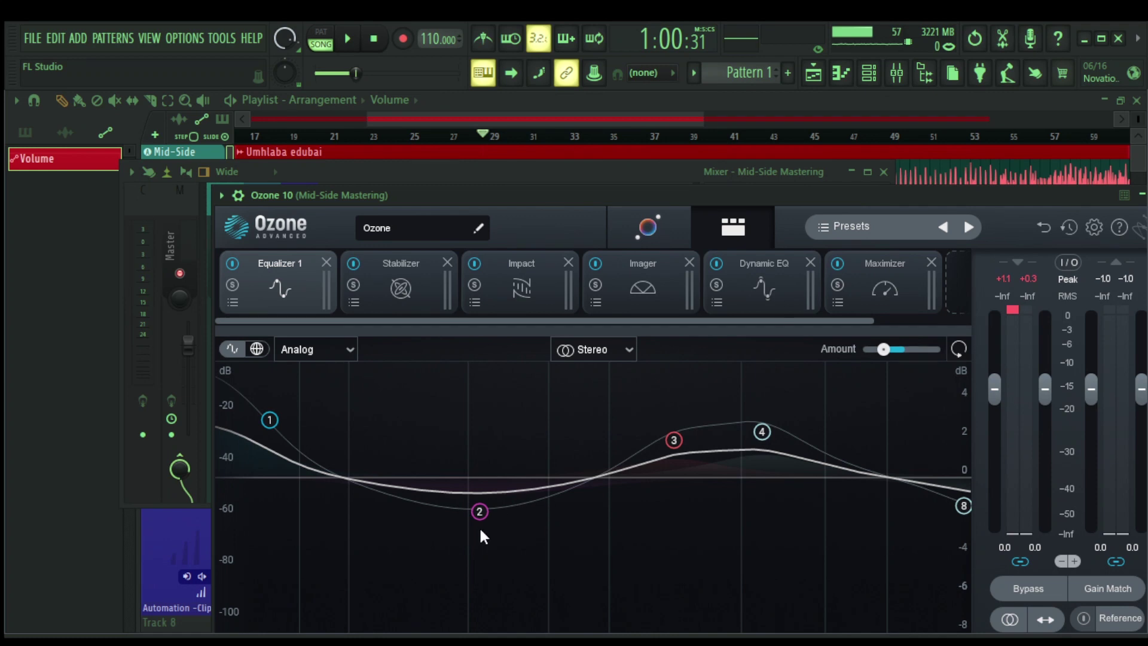
{"action": "left_click_drag", "start_coordinate": [677, 198], "coordinate": [648, 134]}
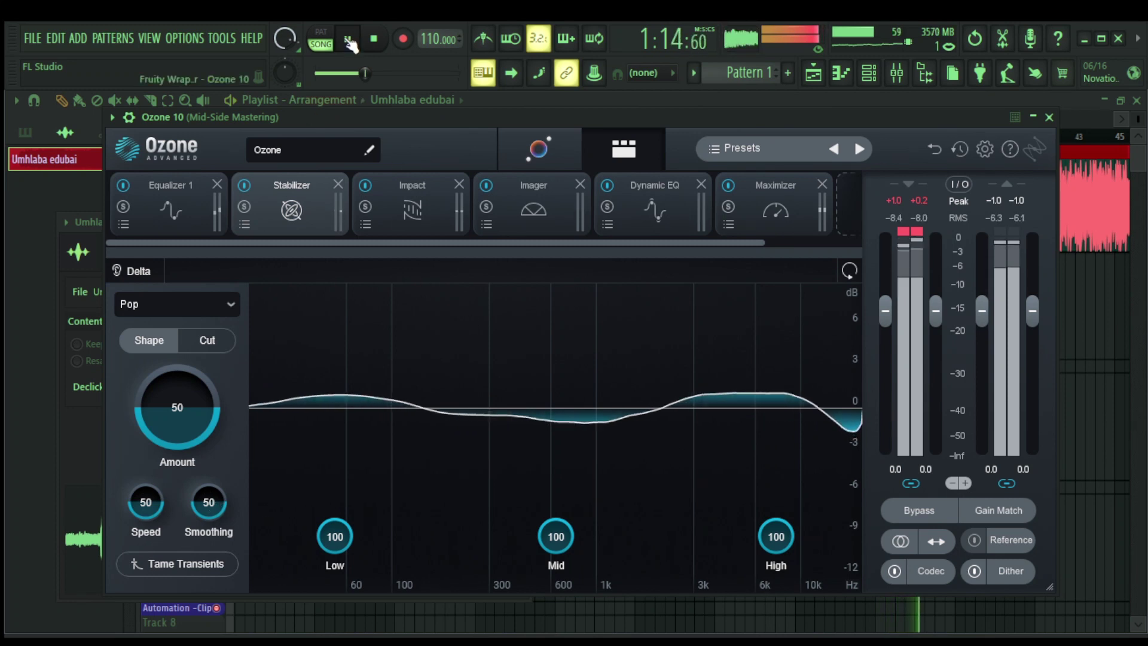
{"action": "left_click", "coordinate": [375, 41]}
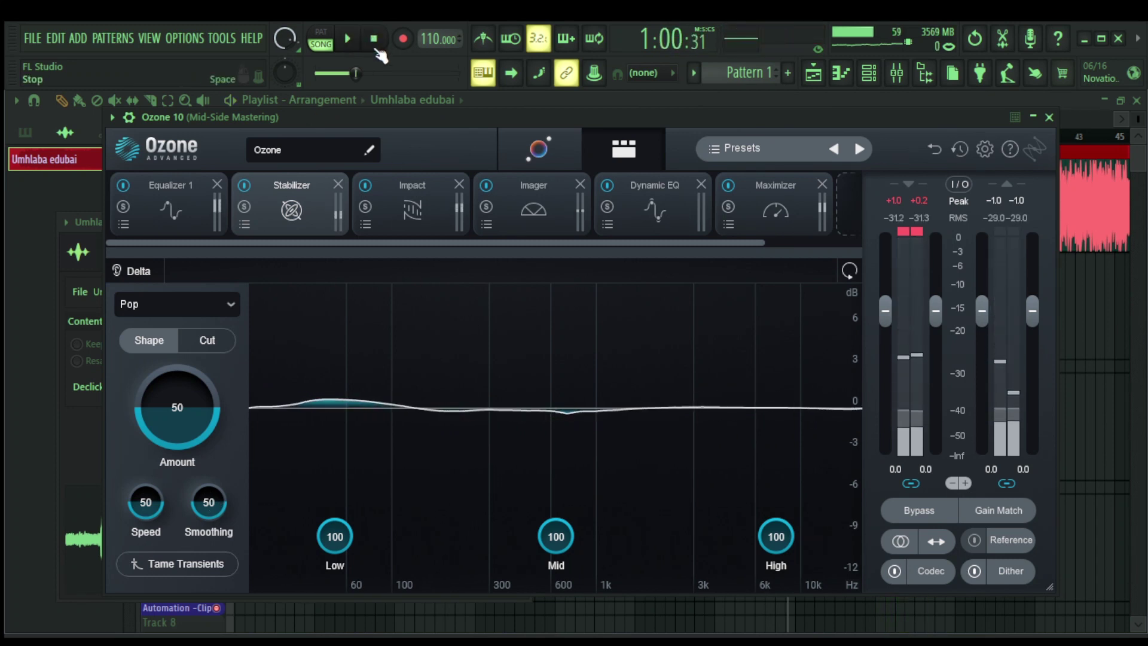
Show Ozone 10's Impact module, play the song to watch its four bands react, and stop playback.
{"action": "left_click", "coordinate": [439, 221]}
{"action": "left_click", "coordinate": [361, 41]}
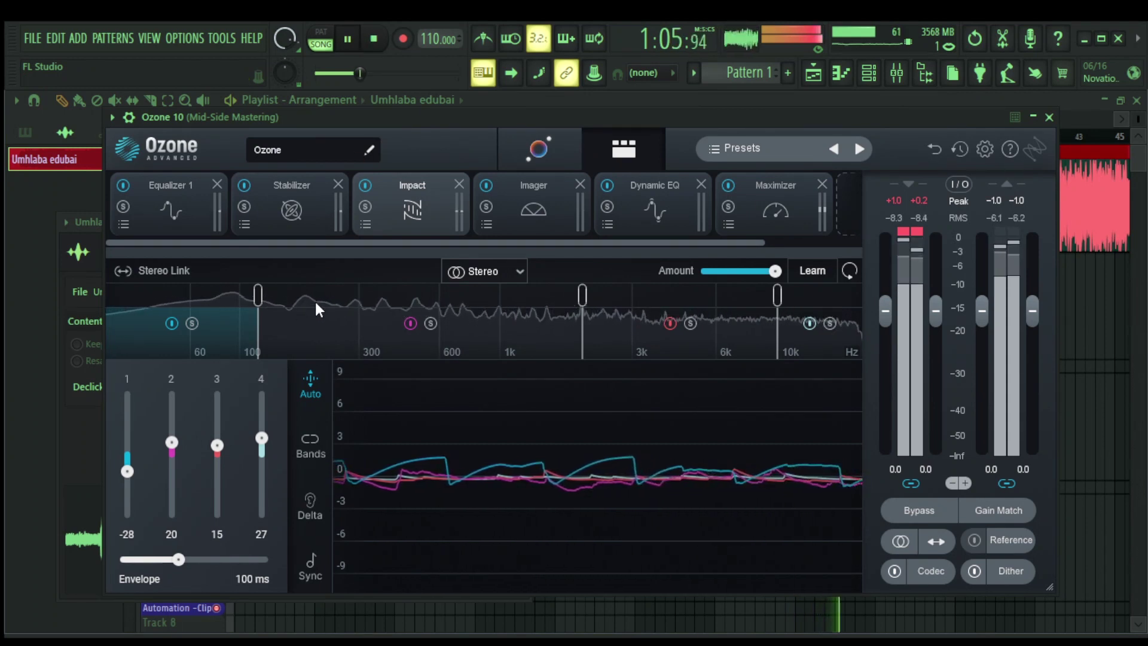
{"action": "left_click", "coordinate": [373, 38]}
Show Ozone 10's Imager module, play the song to watch the stereo vectorscope, and stop playback.
{"action": "left_click", "coordinate": [530, 221]}
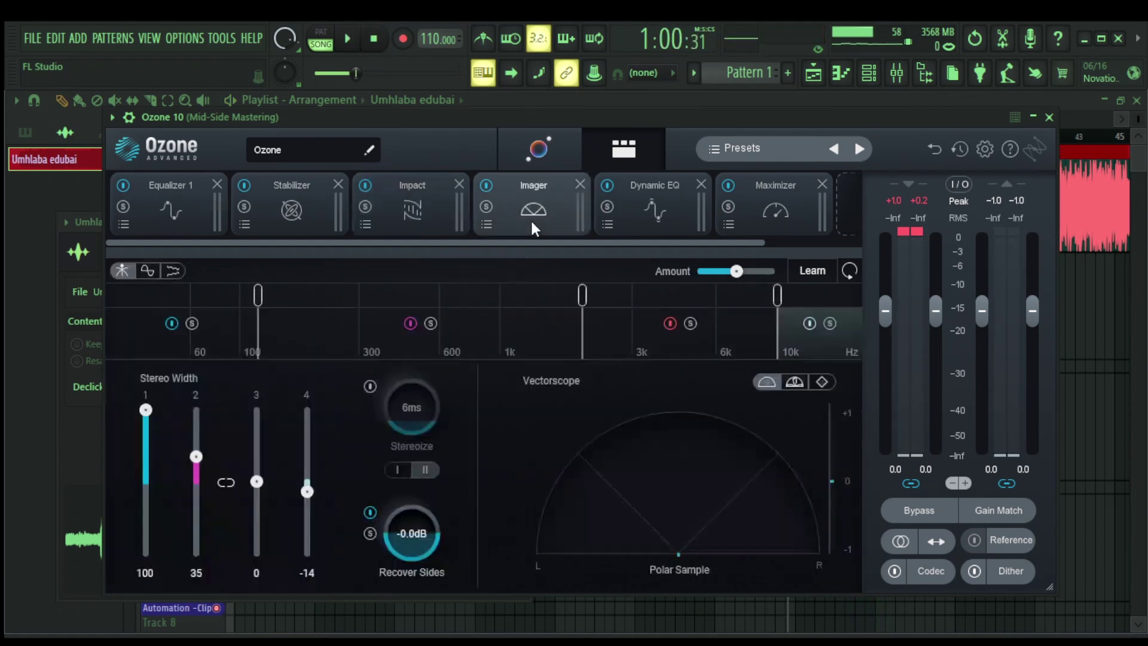
{"action": "key", "text": "space"}
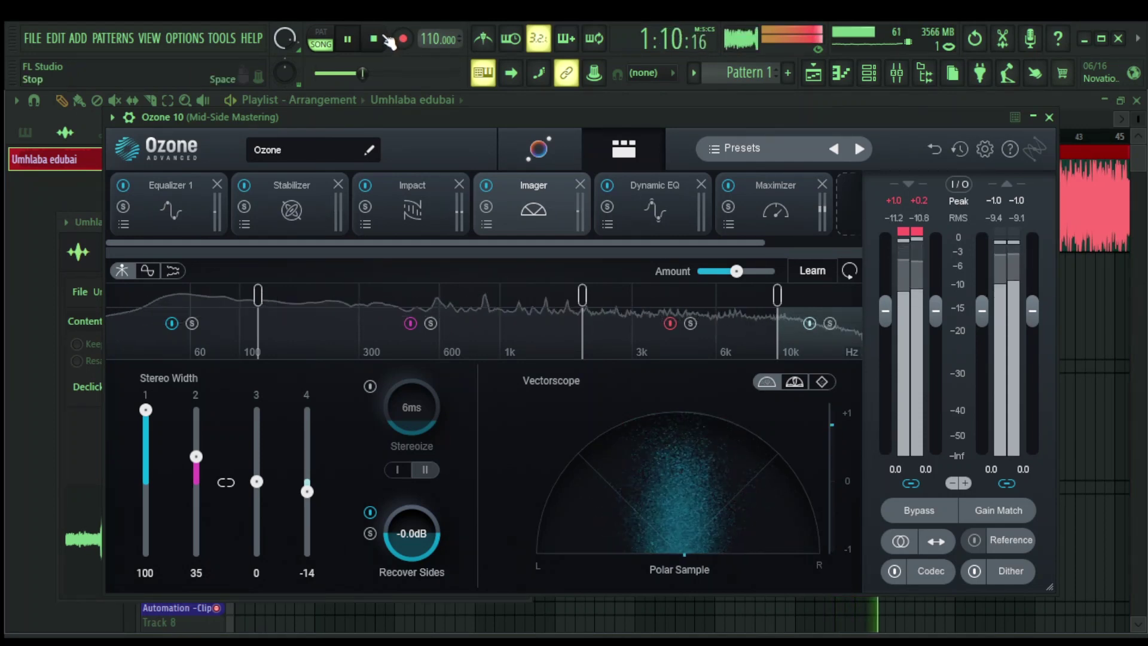
{"action": "left_click", "coordinate": [386, 40]}
Show Ozone 10's Maximizer module and bypass and re-enable it twice during playback to compare the sound.
{"action": "scroll", "coordinate": [668, 227], "scroll_direction": "down", "scroll_amount": 2}
{"action": "left_click", "coordinate": [669, 227]}
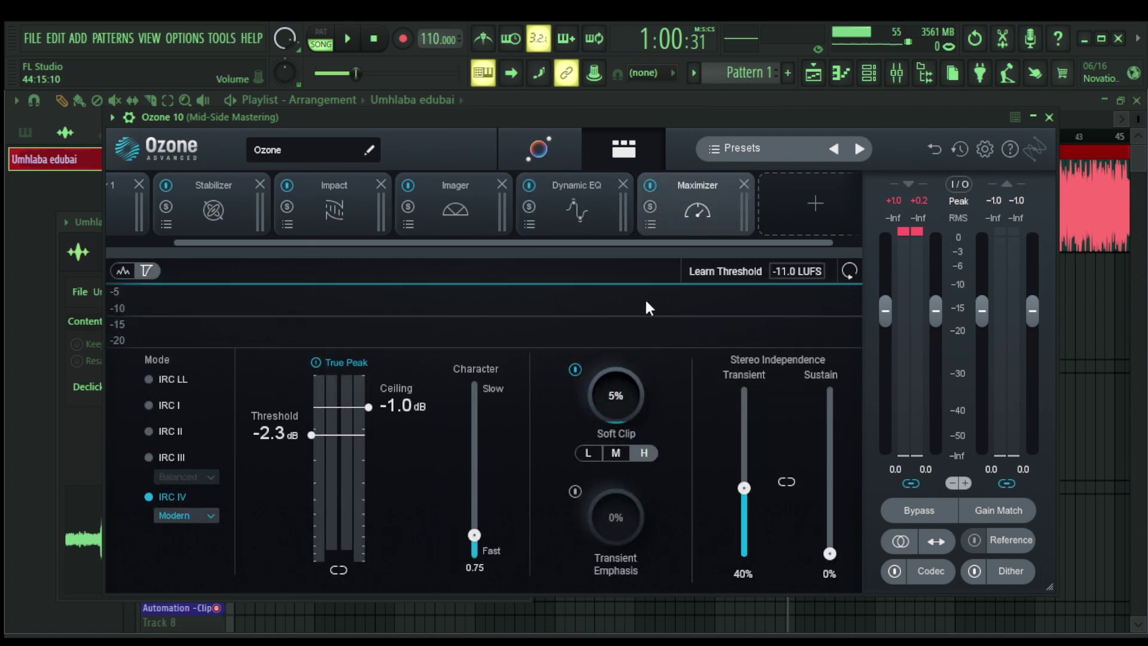
{"action": "key", "text": "space"}
{"action": "left_click", "coordinate": [650, 186]}
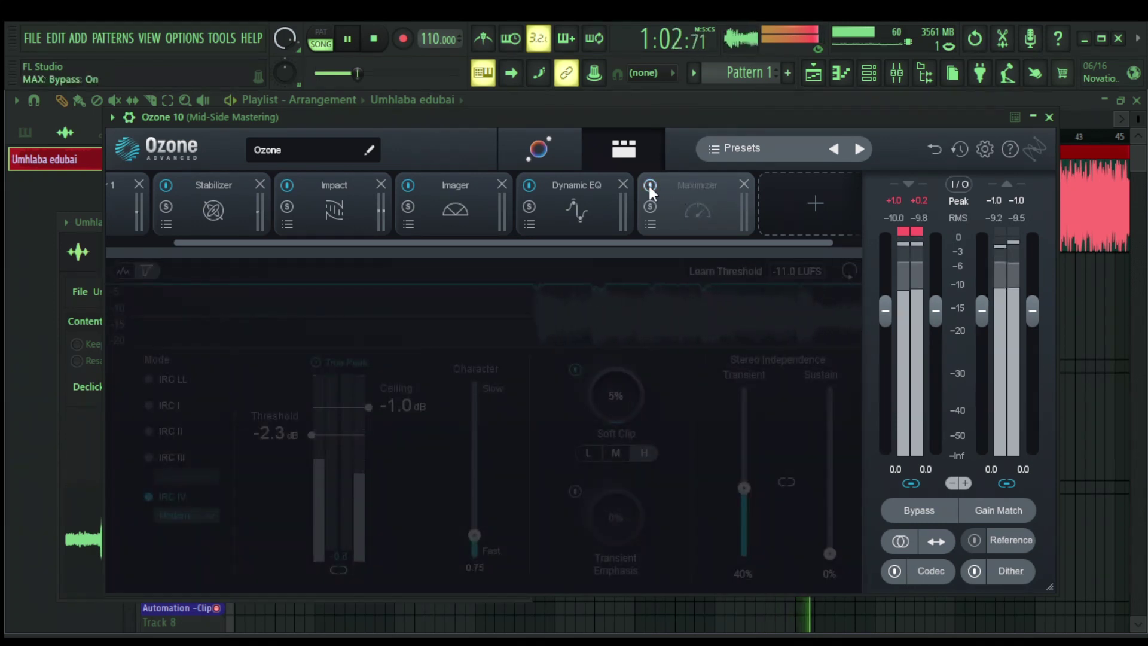
{"action": "left_click", "coordinate": [649, 185]}
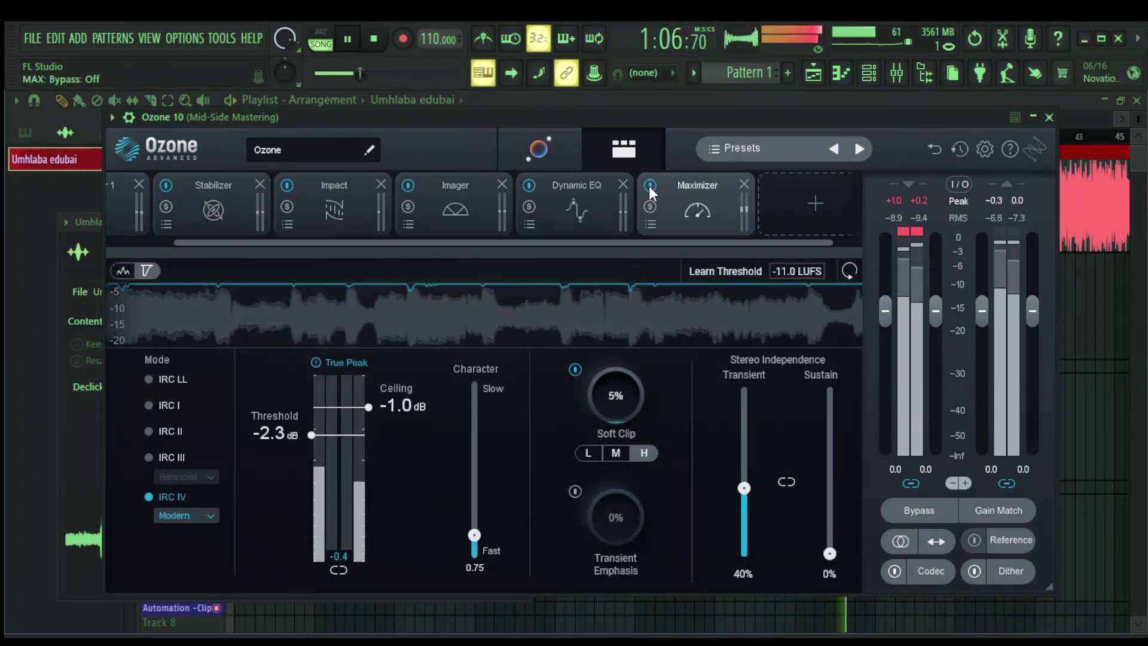
{"action": "left_click", "coordinate": [650, 186]}
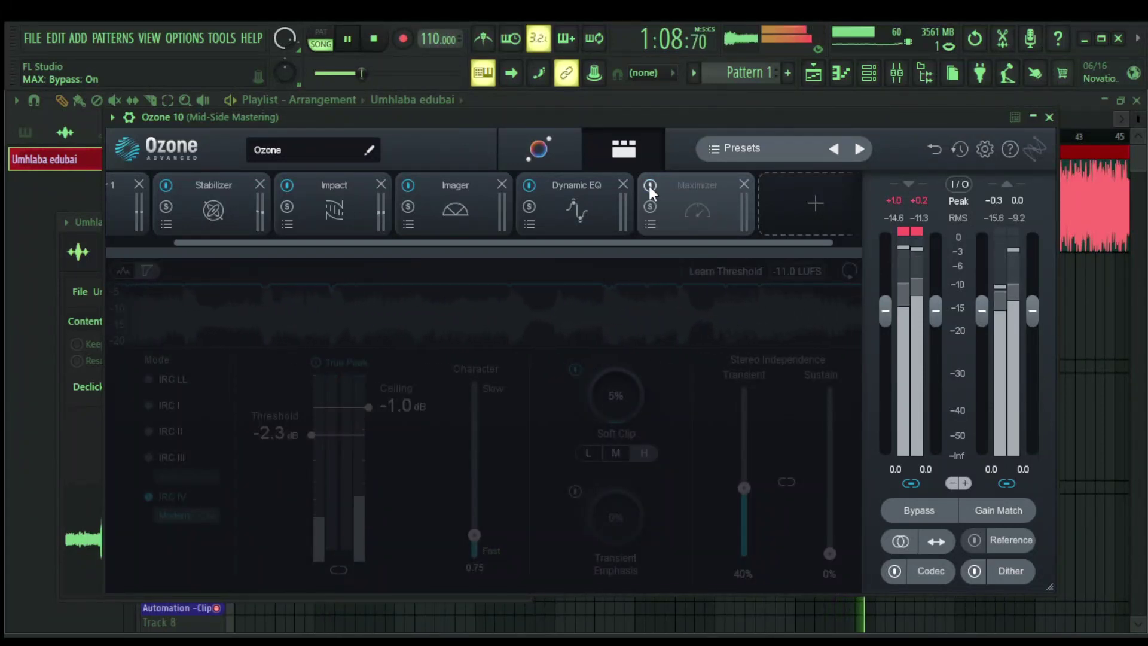
{"action": "left_click", "coordinate": [650, 186]}
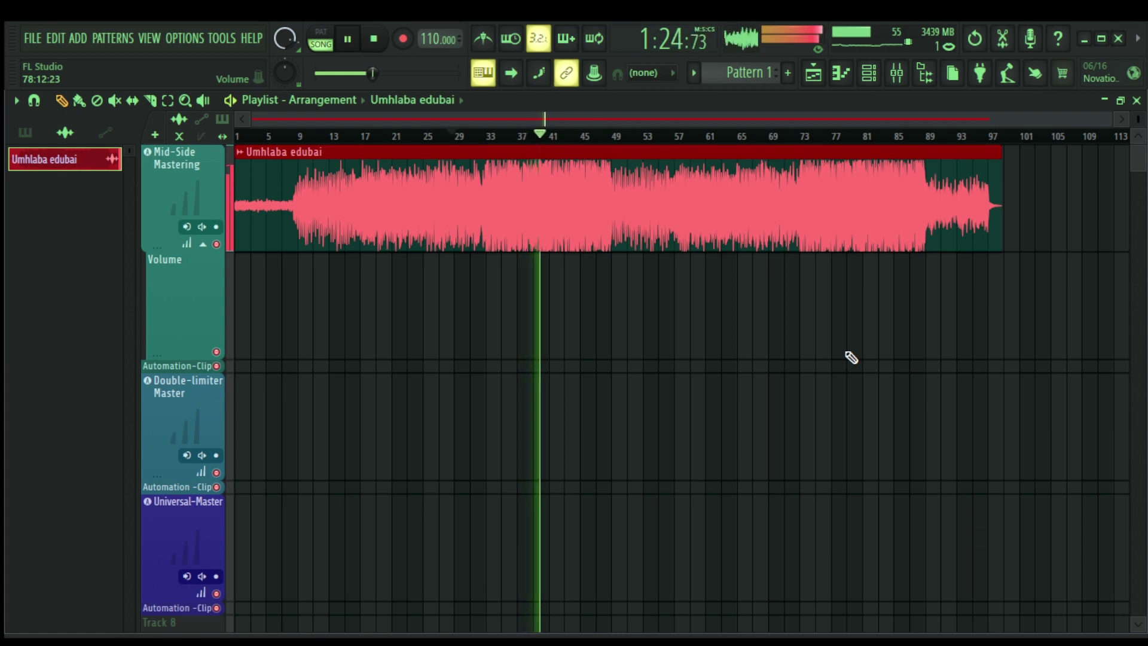
Stop playback and move the Umhlaba edubai clip from the Mid-Side Mastering track to the Double-limiter Master track.
{"action": "key", "text": "space"}
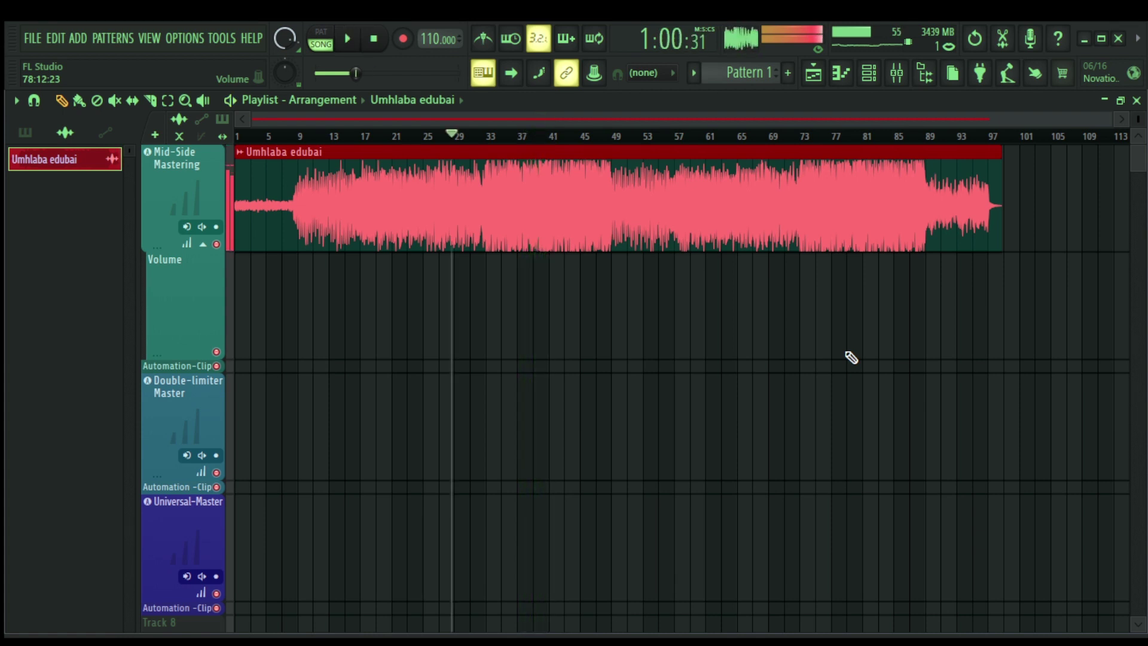
{"action": "left_click_drag", "start_coordinate": [485, 222], "coordinate": [471, 438]}
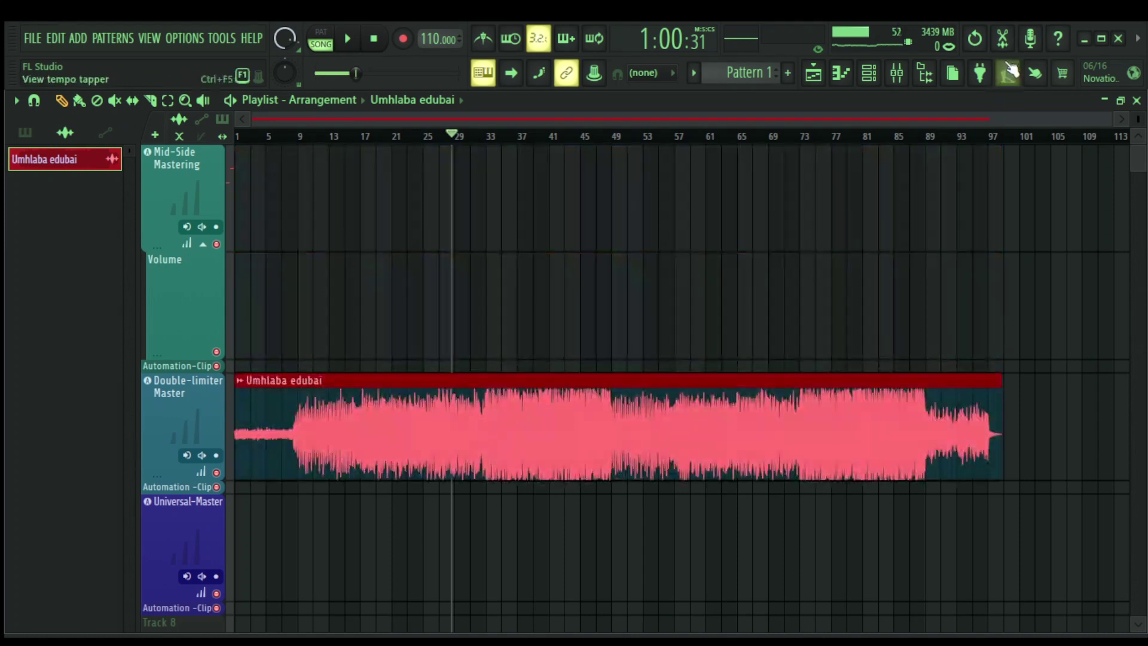
Open Ozone 10 on the Double-limiter Master mixer track and view its Impact, Imager and Vintage Limiter modules.
{"action": "left_click", "coordinate": [896, 72]}
{"action": "left_click", "coordinate": [801, 265]}
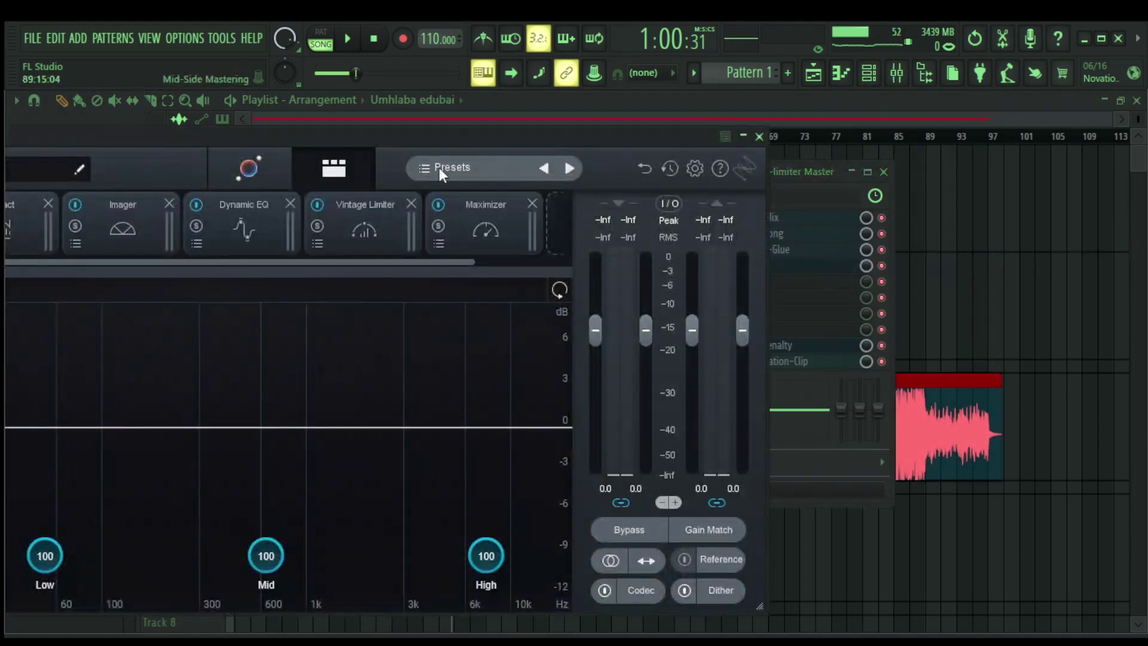
{"action": "left_click_drag", "start_coordinate": [350, 139], "coordinate": [781, 145]}
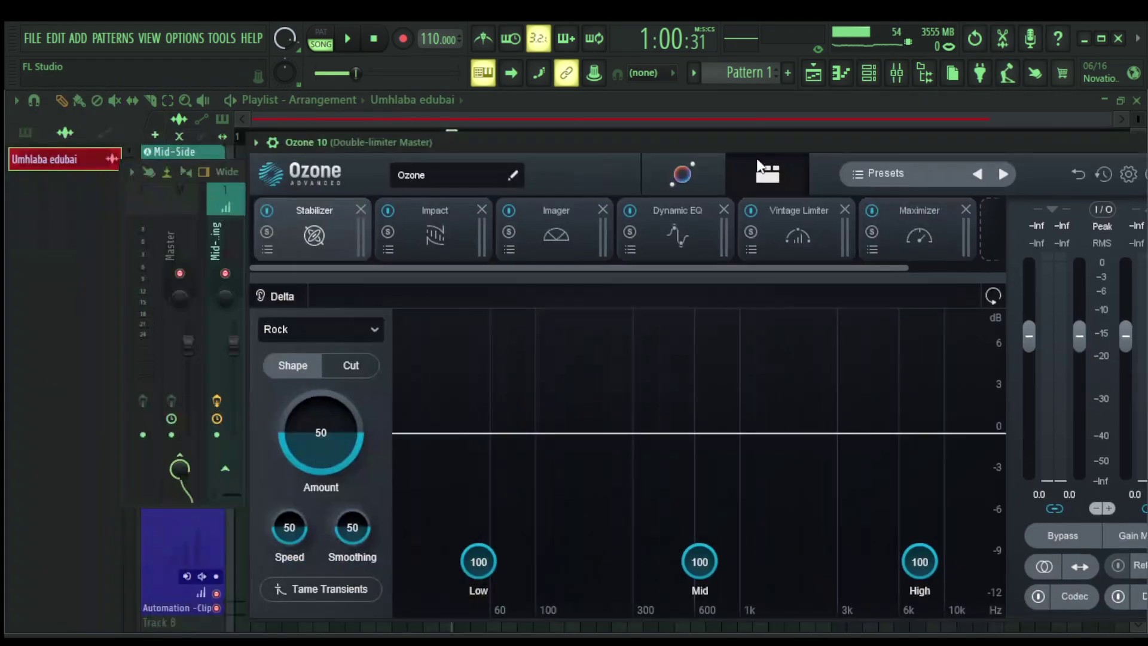
{"action": "left_click", "coordinate": [466, 225]}
{"action": "left_click", "coordinate": [557, 224]}
{"action": "left_click", "coordinate": [799, 230]}
{"action": "left_click_drag", "start_coordinate": [681, 139], "coordinate": [497, 137]}
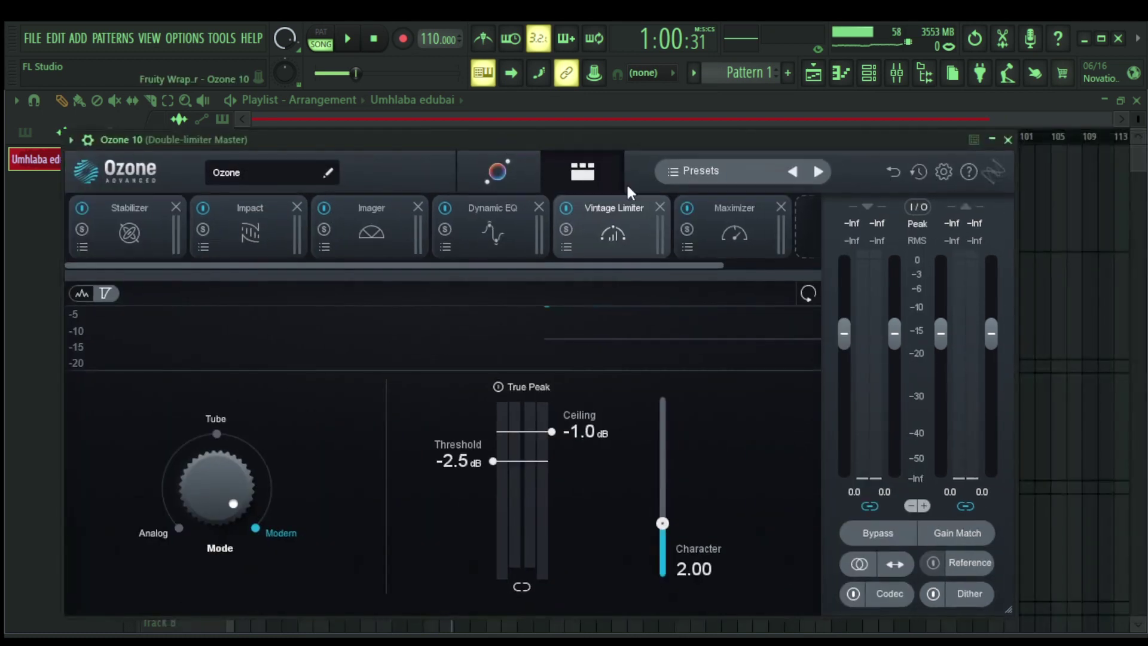
Bring the end of the Double-limiter Master's Ozone 10 module chain into view and examine its Vintage Limiter and Maximizer.
{"action": "left_click_drag", "start_coordinate": [661, 264], "coordinate": [771, 271]}
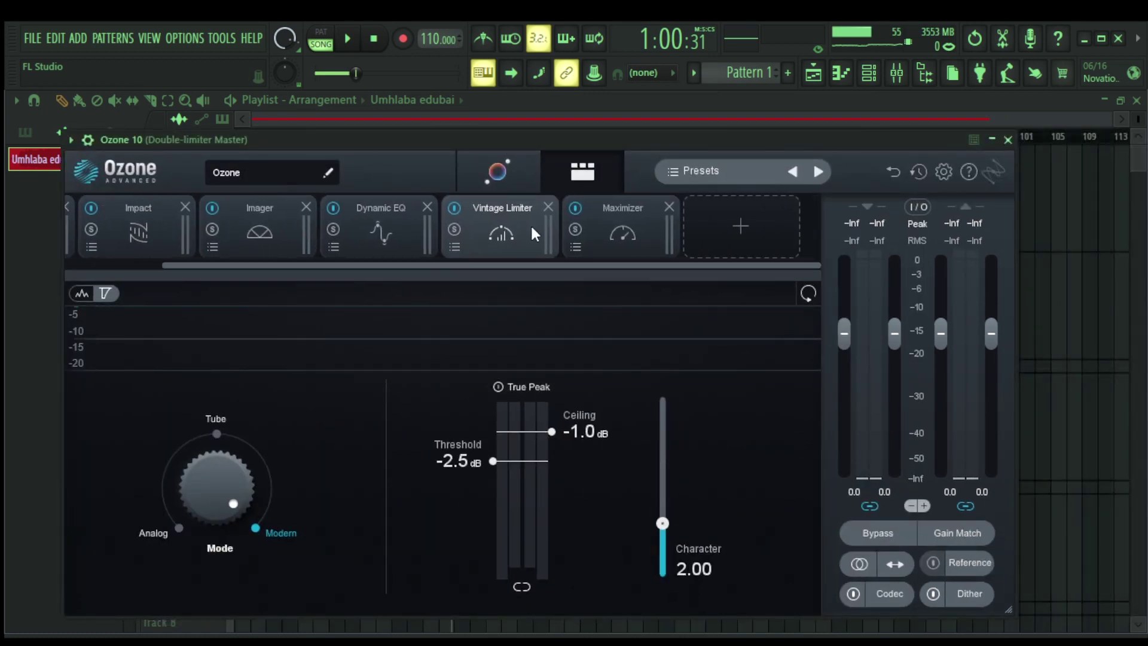
{"action": "left_click", "coordinate": [574, 228]}
{"action": "left_click", "coordinate": [554, 228]}
{"action": "left_click", "coordinate": [627, 224]}
{"action": "left_click", "coordinate": [484, 232]}
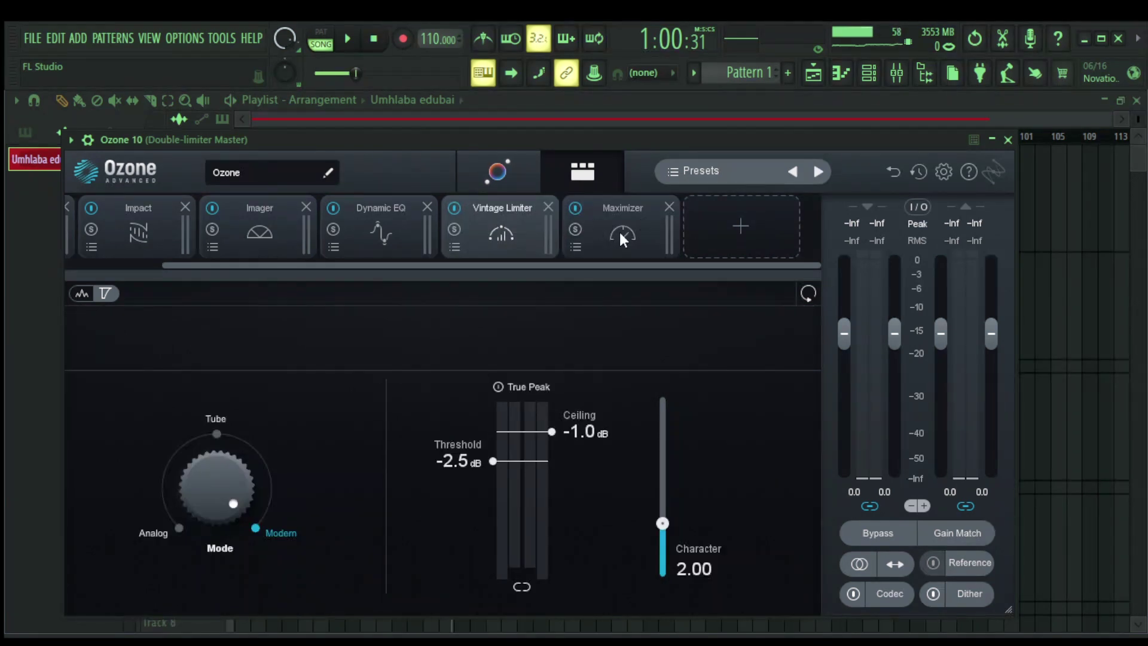
{"action": "left_click", "coordinate": [594, 230]}
Close Ozone 10 and the mixer, and play the song through the Double-limiter Master chain.
{"action": "left_click", "coordinate": [1008, 140]}
{"action": "key", "text": "space"}
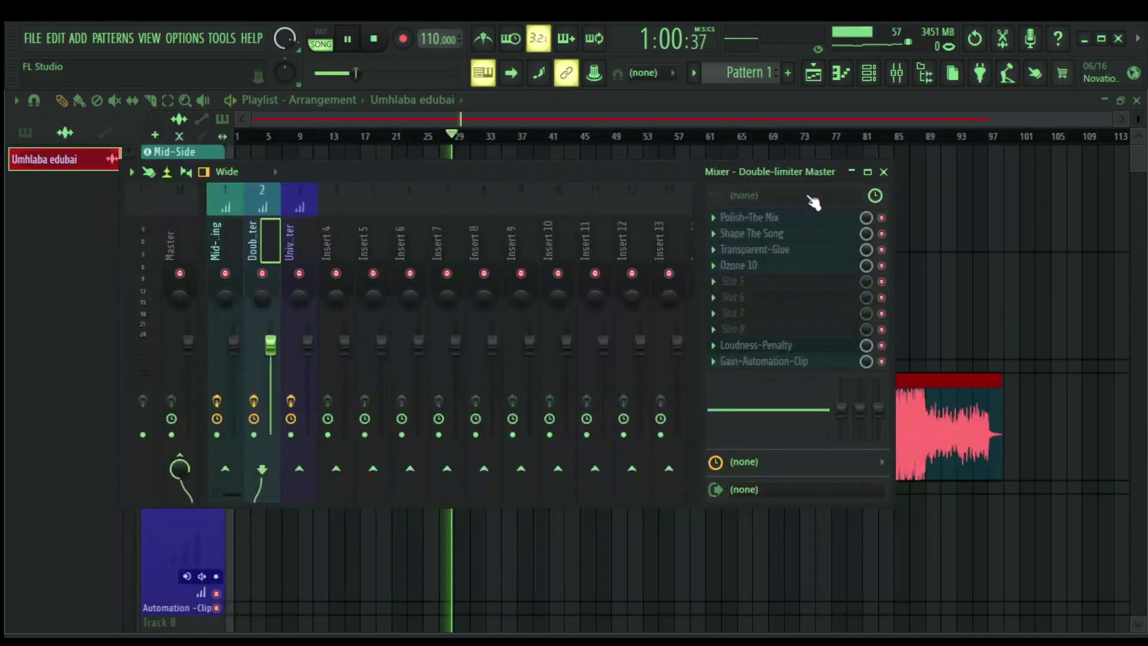
{"action": "left_click", "coordinate": [883, 171]}
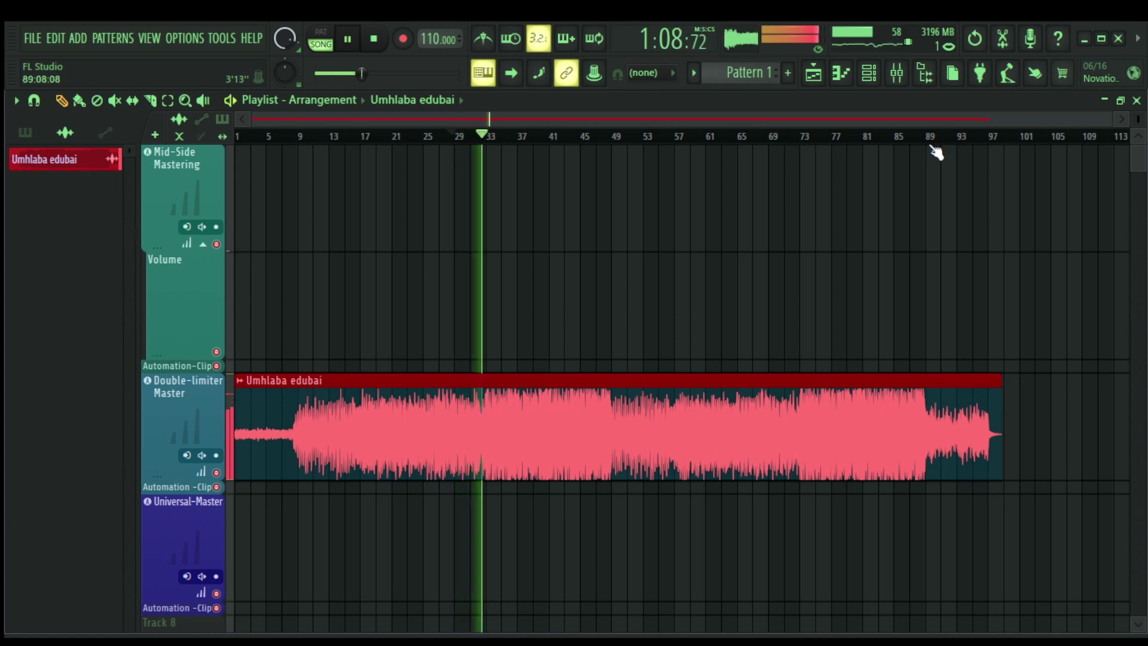
Stop playback and reopen Ozone 10 on the Double-limiter Master mixer track to examine its Maximizer and Vintage Limiter modules.
{"action": "scroll", "coordinate": [929, 184], "scroll_direction": "down", "scroll_amount": 2}
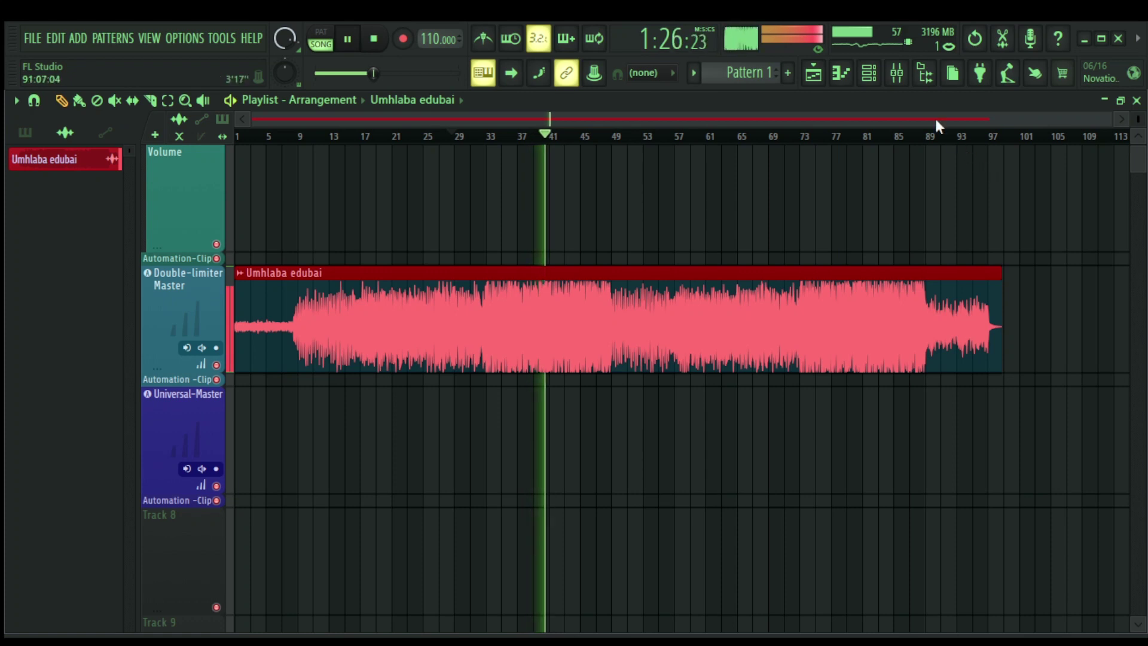
{"action": "key", "text": "space"}
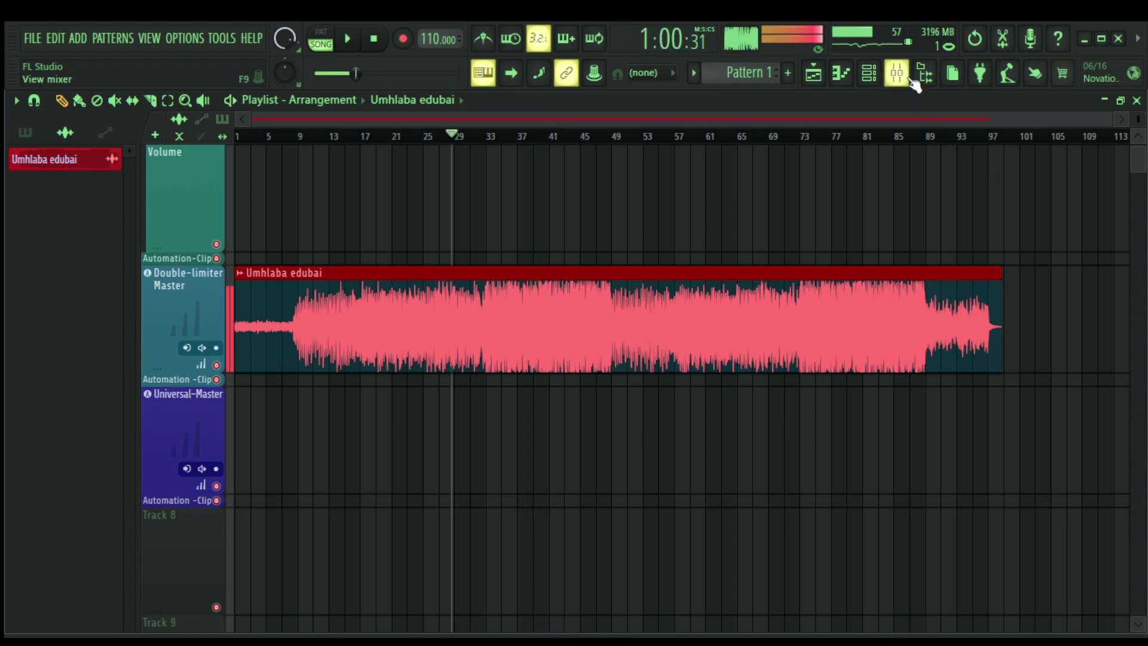
{"action": "left_click", "coordinate": [910, 78]}
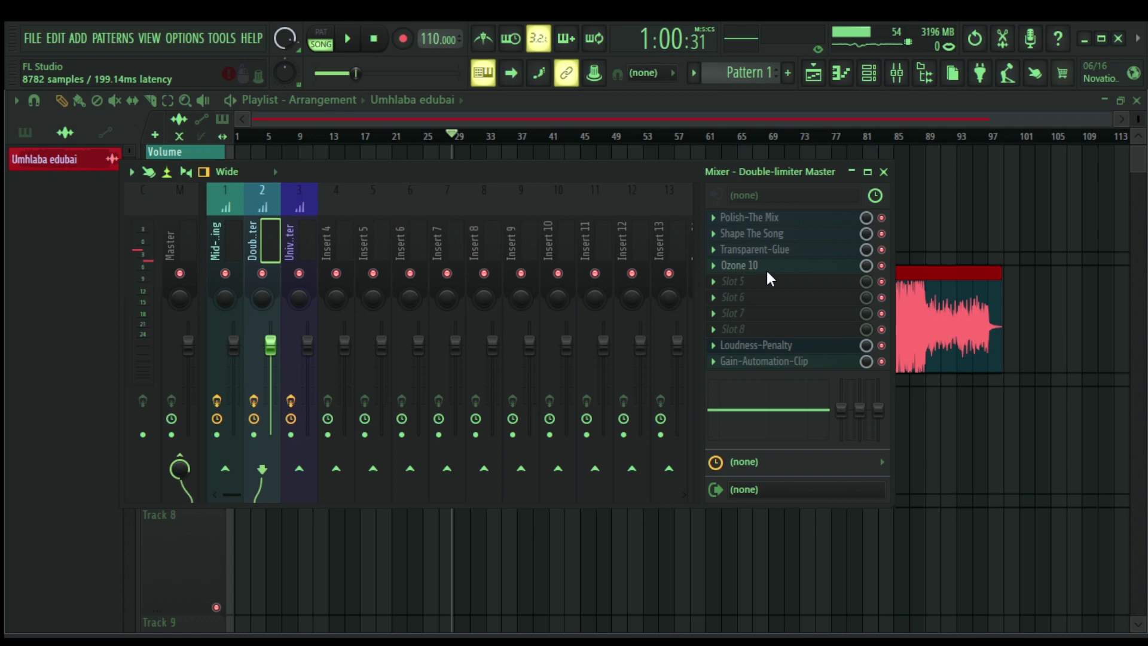
{"action": "left_click", "coordinate": [767, 272]}
{"action": "left_click_drag", "start_coordinate": [597, 265], "coordinate": [768, 265]}
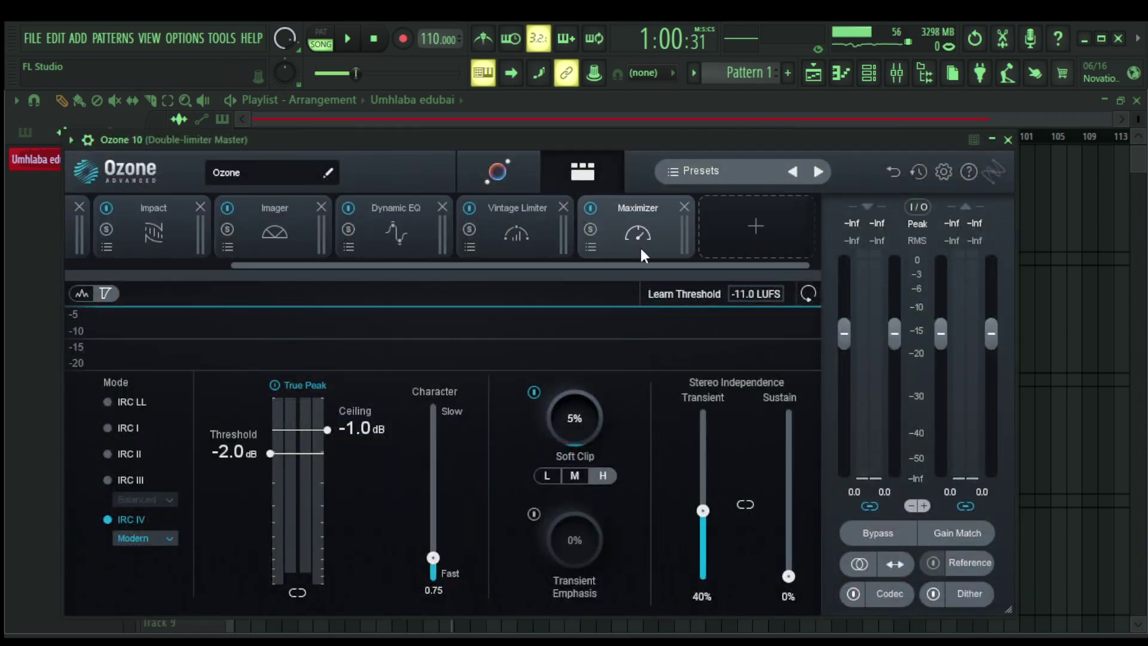
{"action": "left_click", "coordinate": [514, 232]}
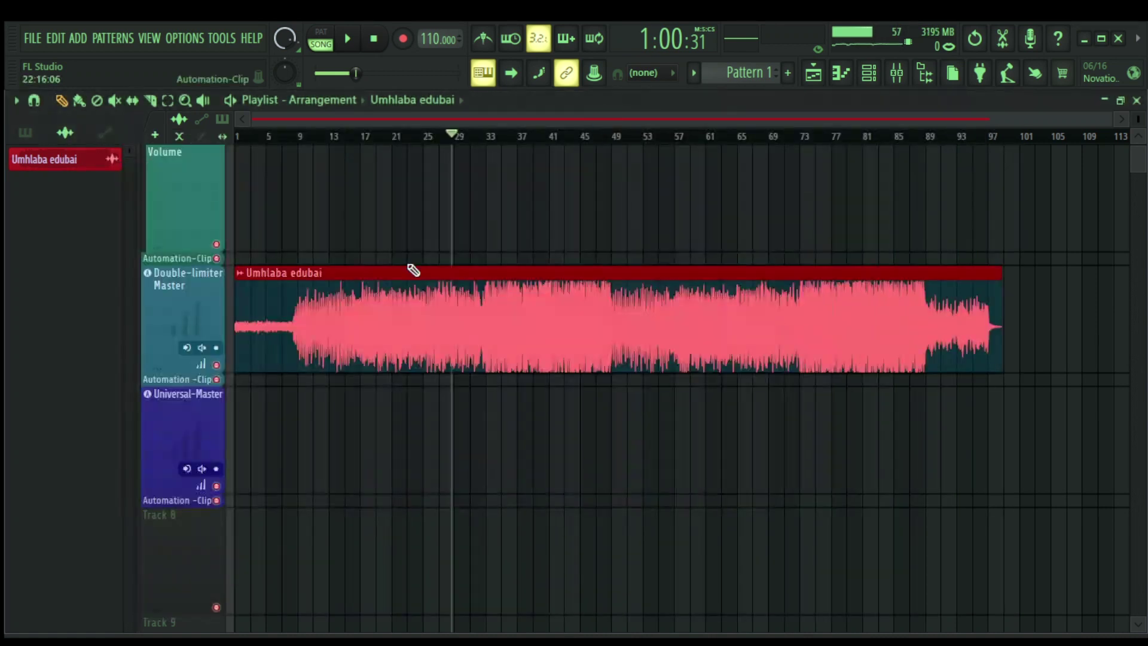
Move the Umhlaba edubai clip from the Double-limiter Master track to the Universal-Master track and play the song through that chain.
{"action": "left_click_drag", "start_coordinate": [358, 349], "coordinate": [329, 457]}
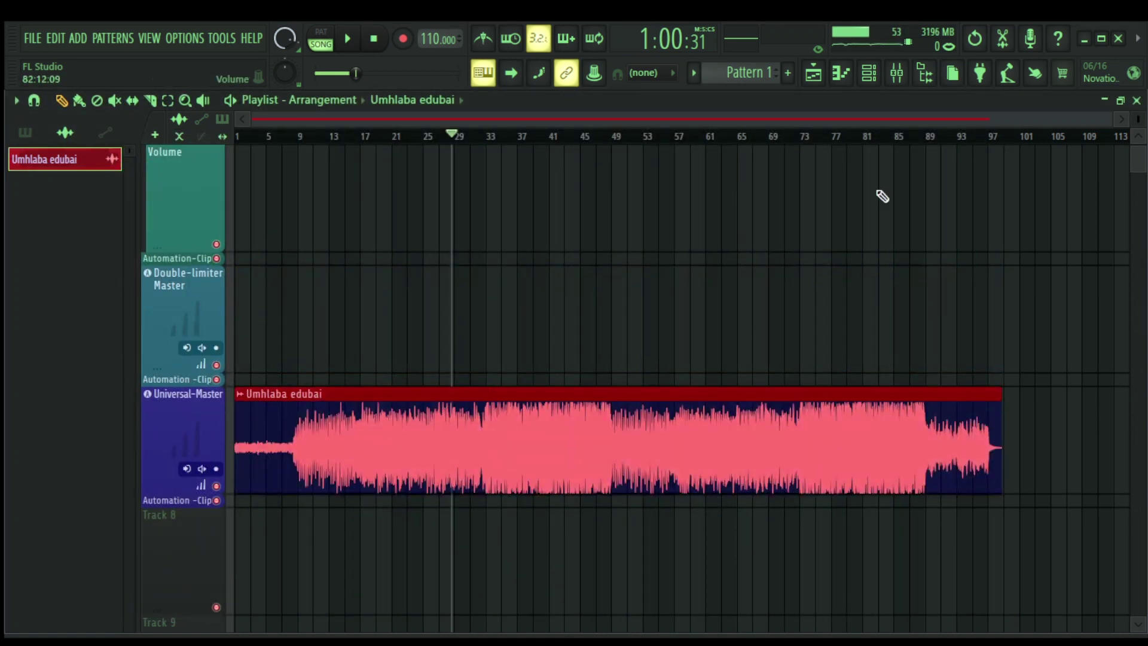
{"action": "left_click", "coordinate": [868, 73]}
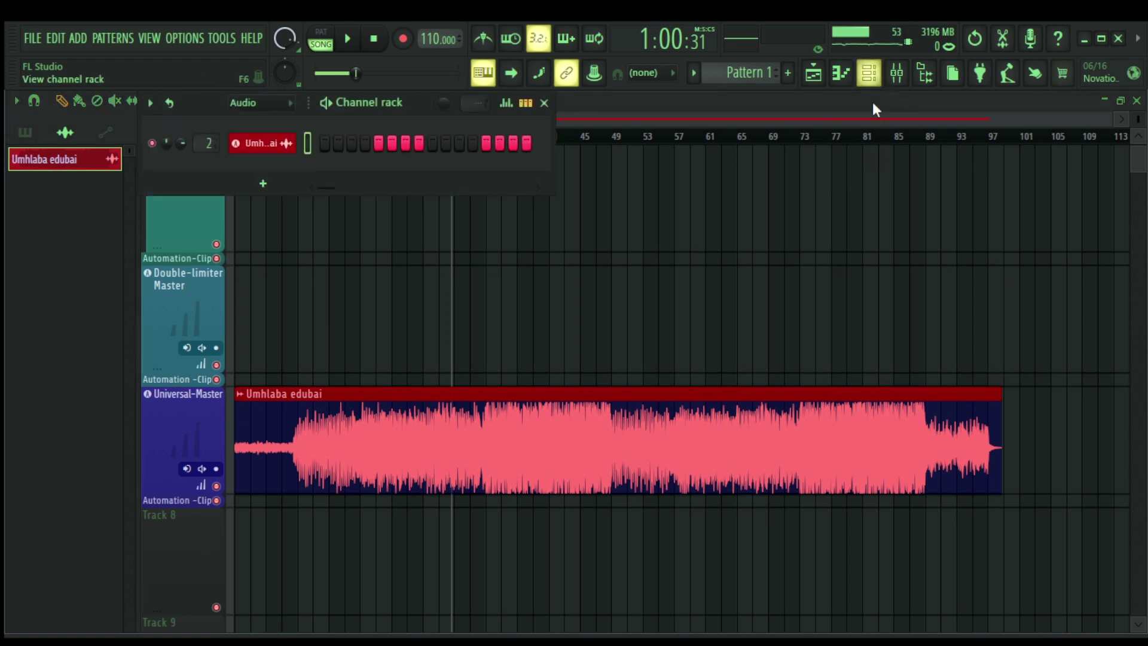
{"action": "key", "text": "space"}
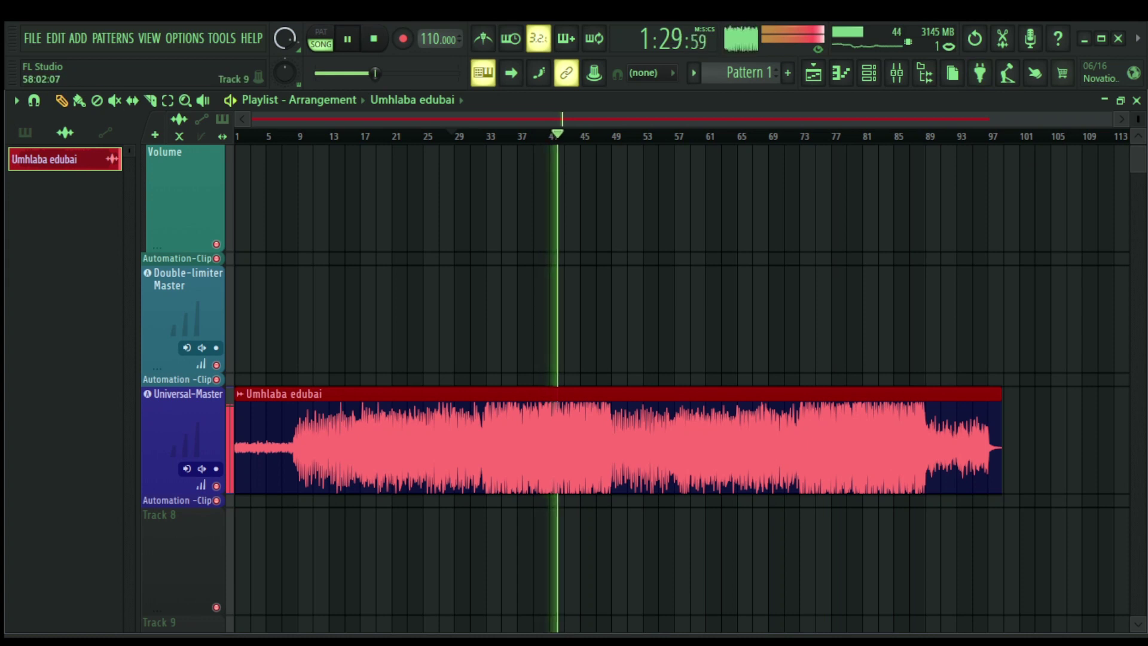
Stop playback and move the Umhlaba edubai clip from the Universal-Master track back to the Mid-Side Mastering track.
{"action": "key", "text": "space"}
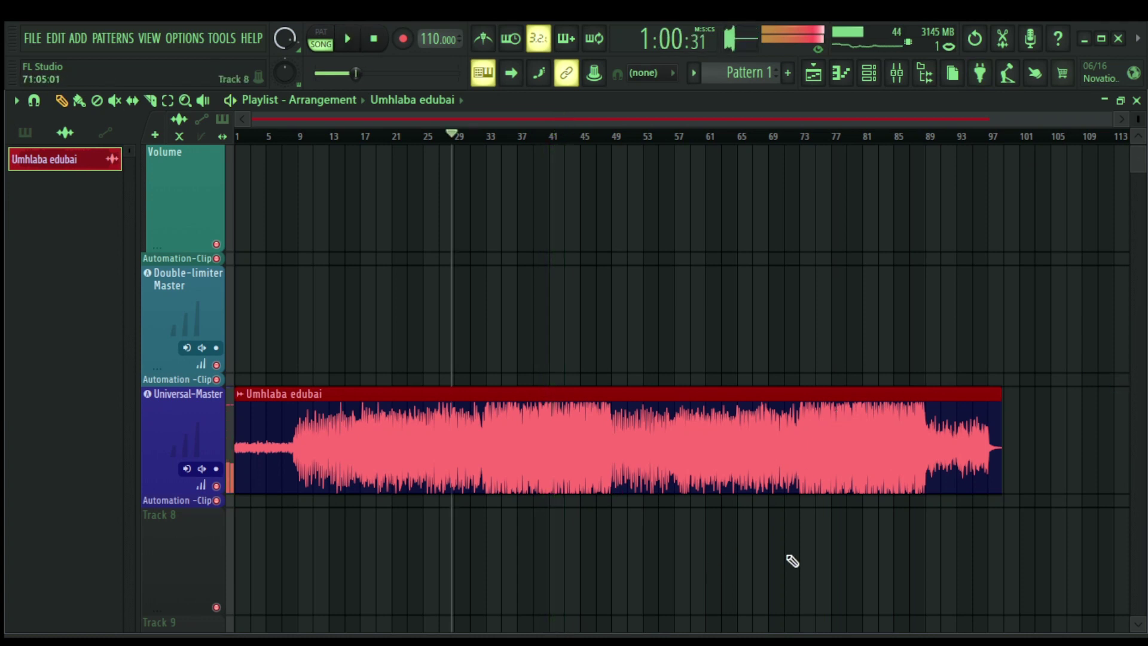
{"action": "left_click_drag", "start_coordinate": [567, 481], "coordinate": [568, 239]}
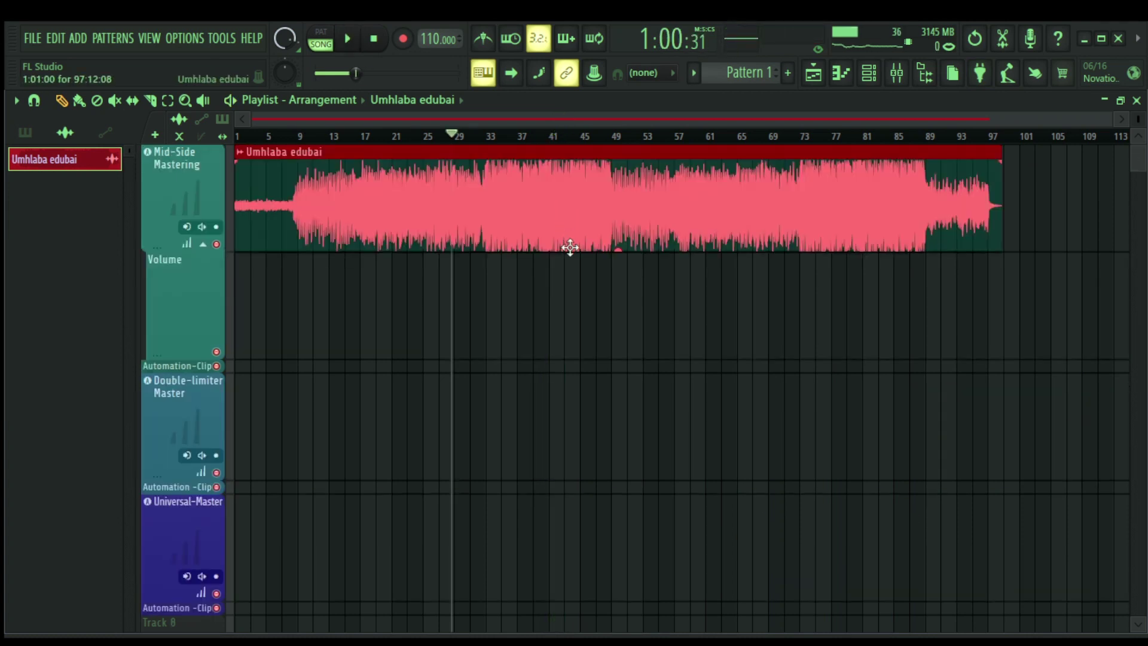